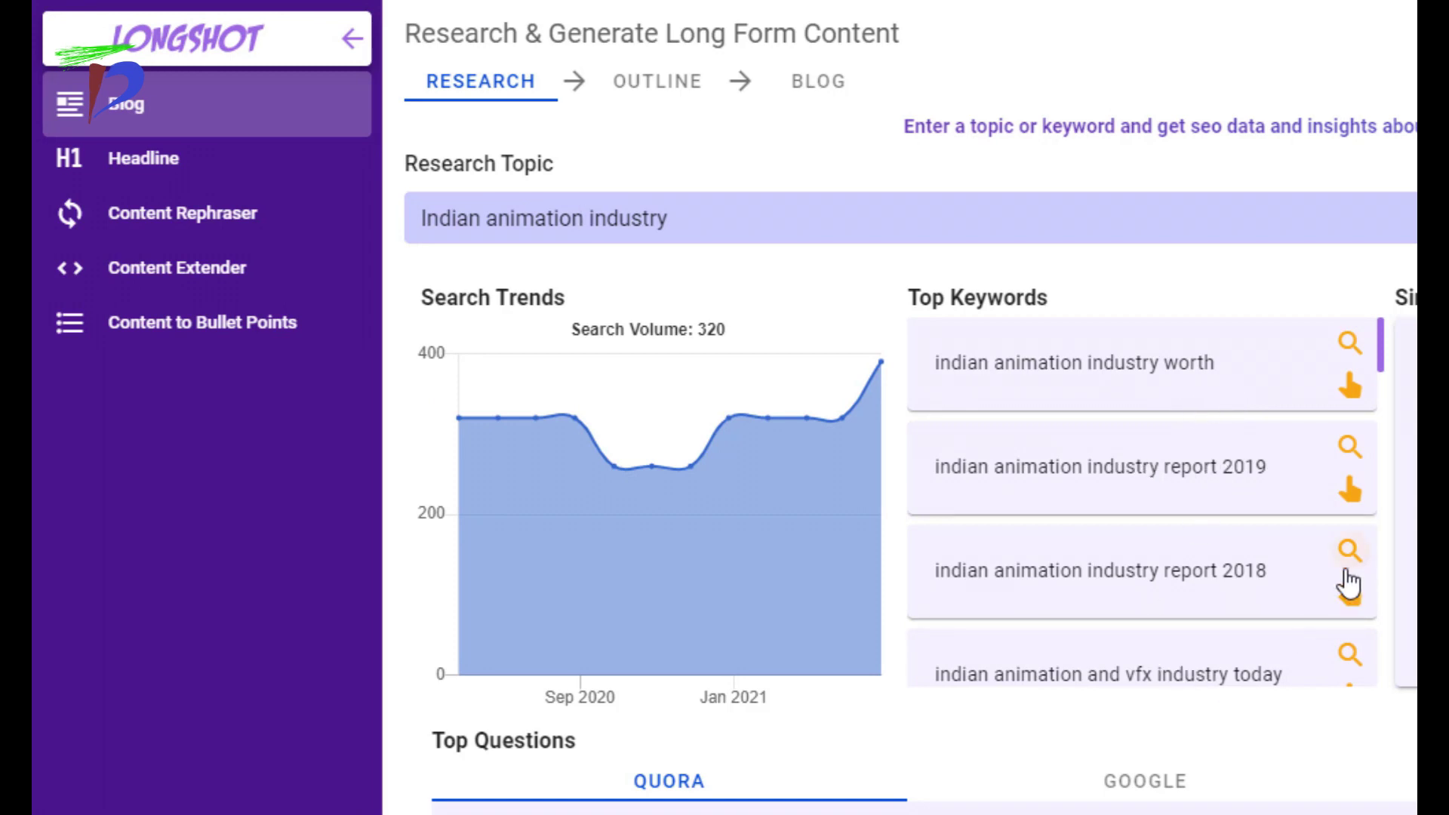
- Add the Quora questions "What is wrong with the animation industry of India?" and "How could Indian animation improve itself?" to the Keywords/Questions box
{"action": "left_click_drag", "start_coordinate": [1384, 351], "coordinate": [1384, 374]}
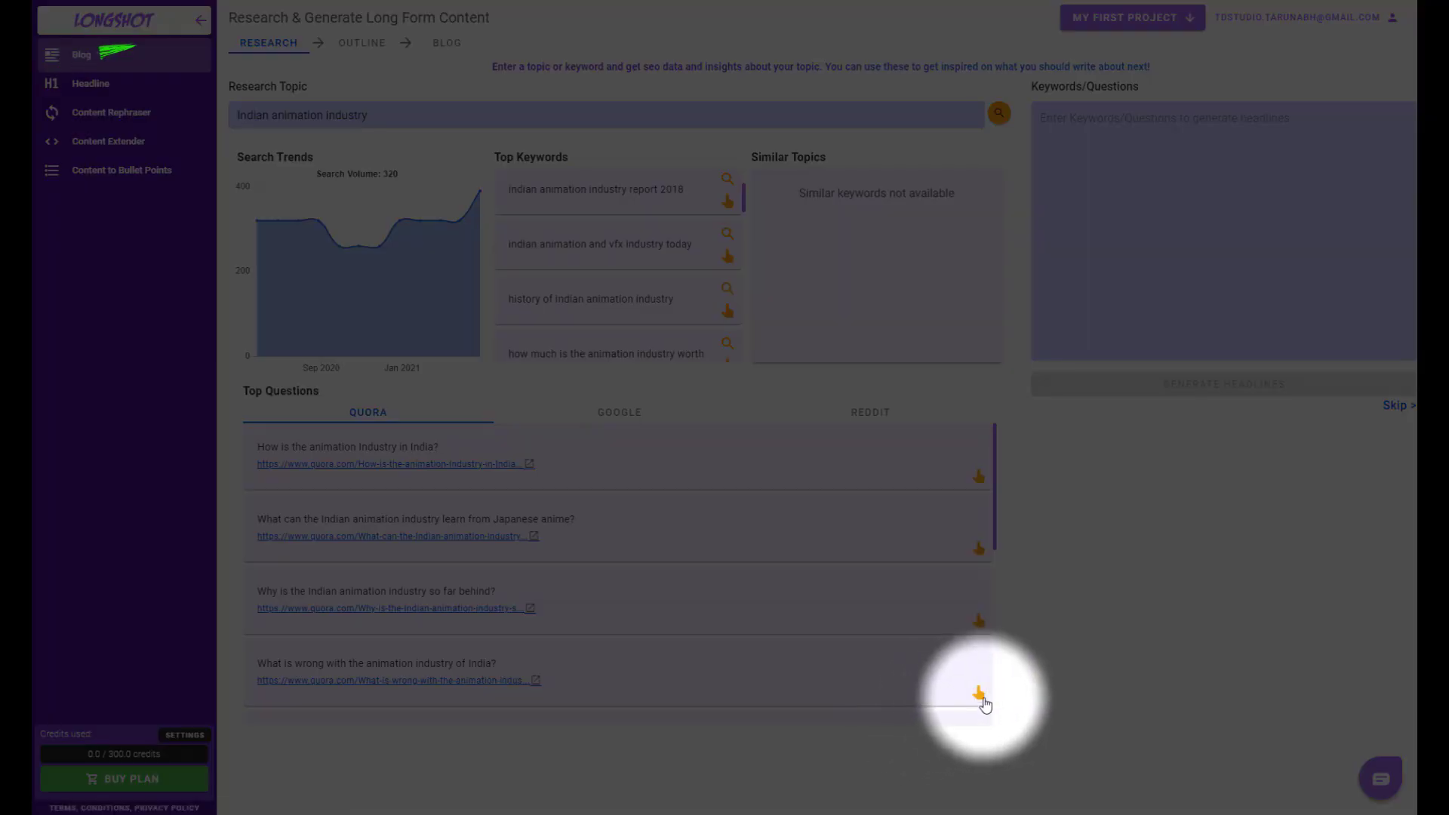
{"action": "left_click", "coordinate": [979, 694]}
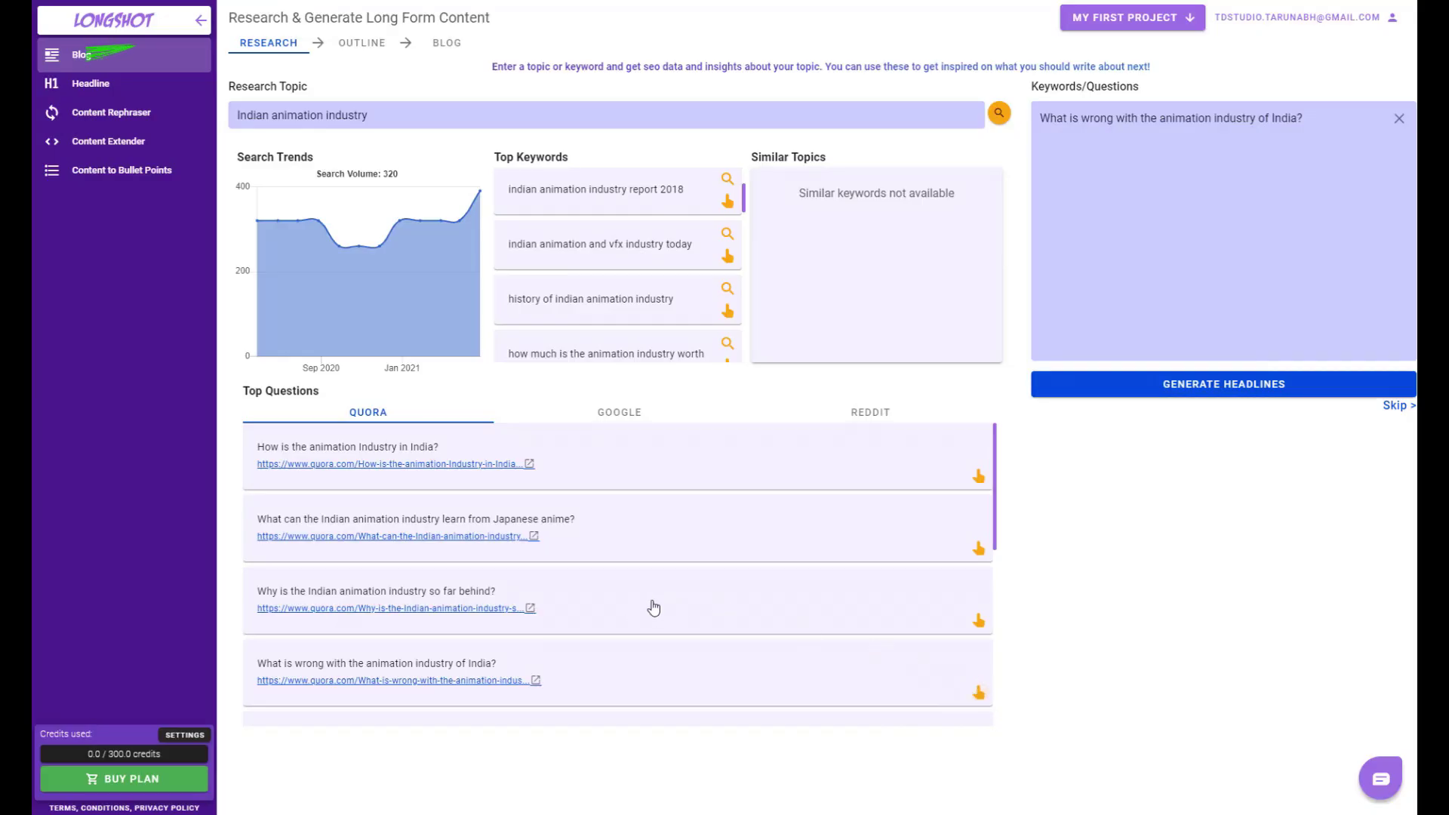
{"action": "left_click_drag", "start_coordinate": [1001, 523], "coordinate": [933, 668]}
{"action": "left_click", "coordinate": [978, 516]}
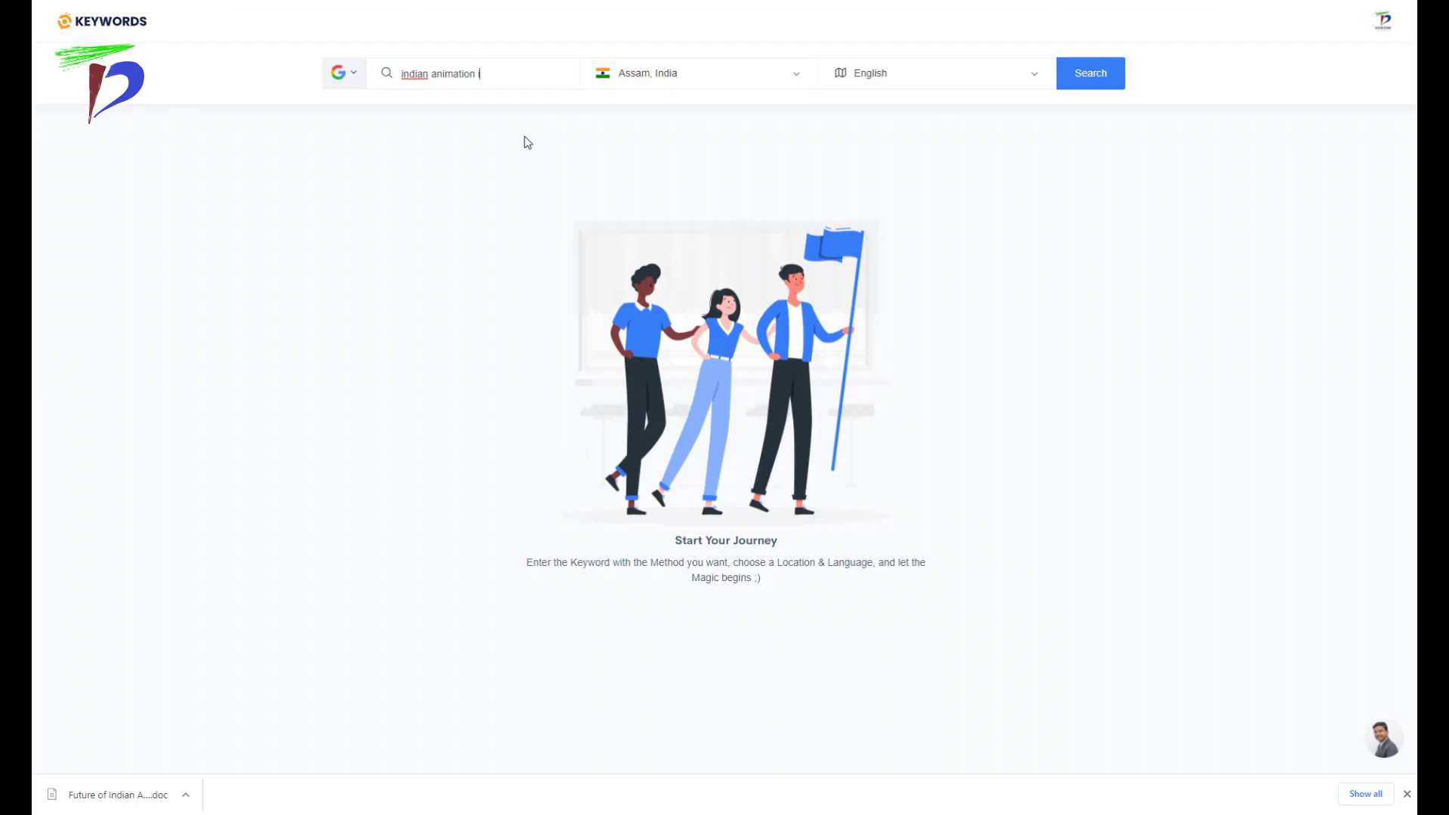
- Switch to the Keywords tool and search for Indian animation keywords in English for Assam, India
{"action": "left_click", "coordinate": [1087, 73]}
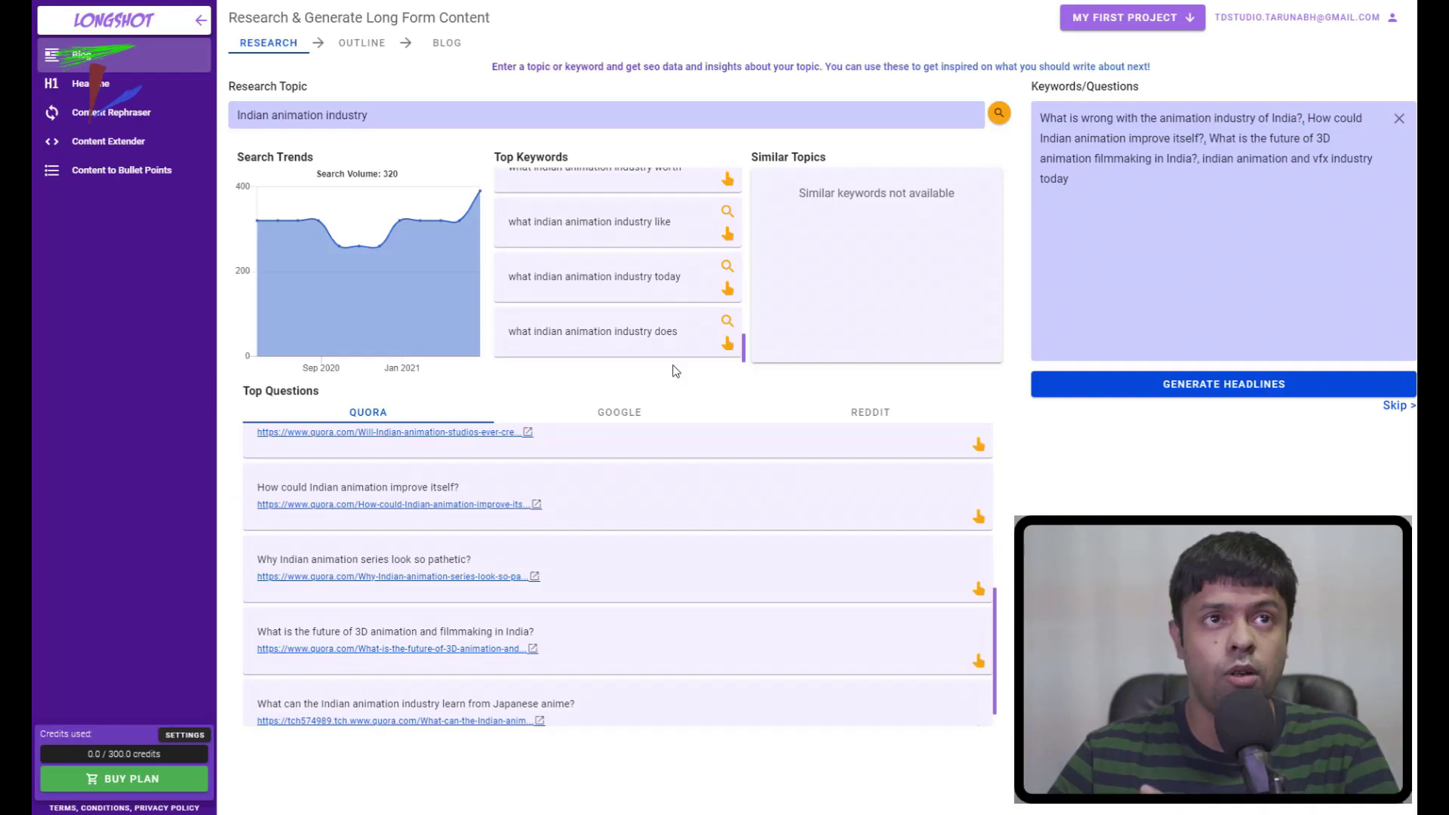
- In LongShot, add the Google questions on animation as a good career, its future in India, industry growth, and struggling or soaring
{"action": "left_click", "coordinate": [397, 490]}
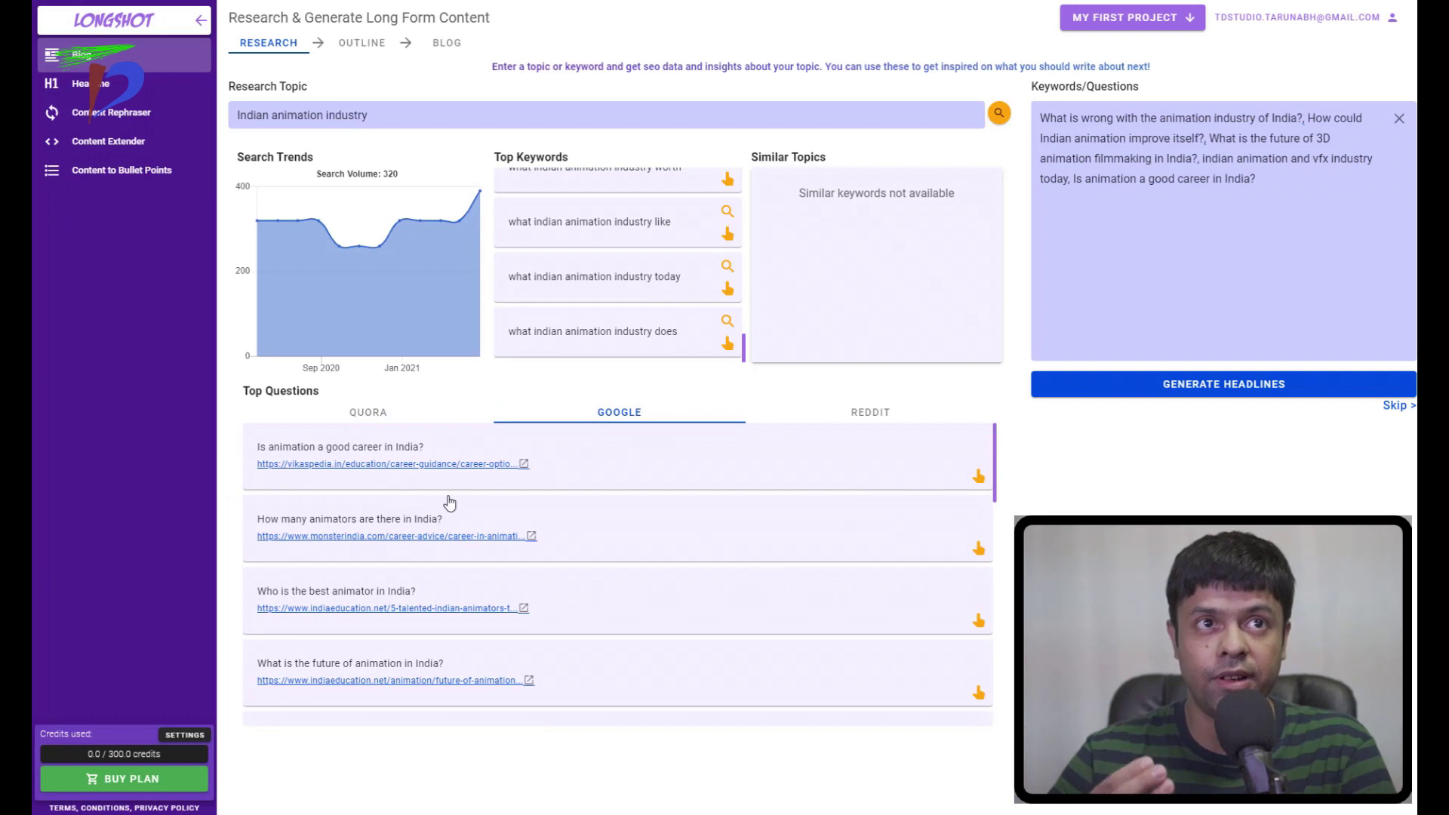
{"action": "left_click", "coordinate": [979, 692]}
{"action": "scroll", "coordinate": [978, 664], "scroll_direction": "down", "scroll_amount": 3}
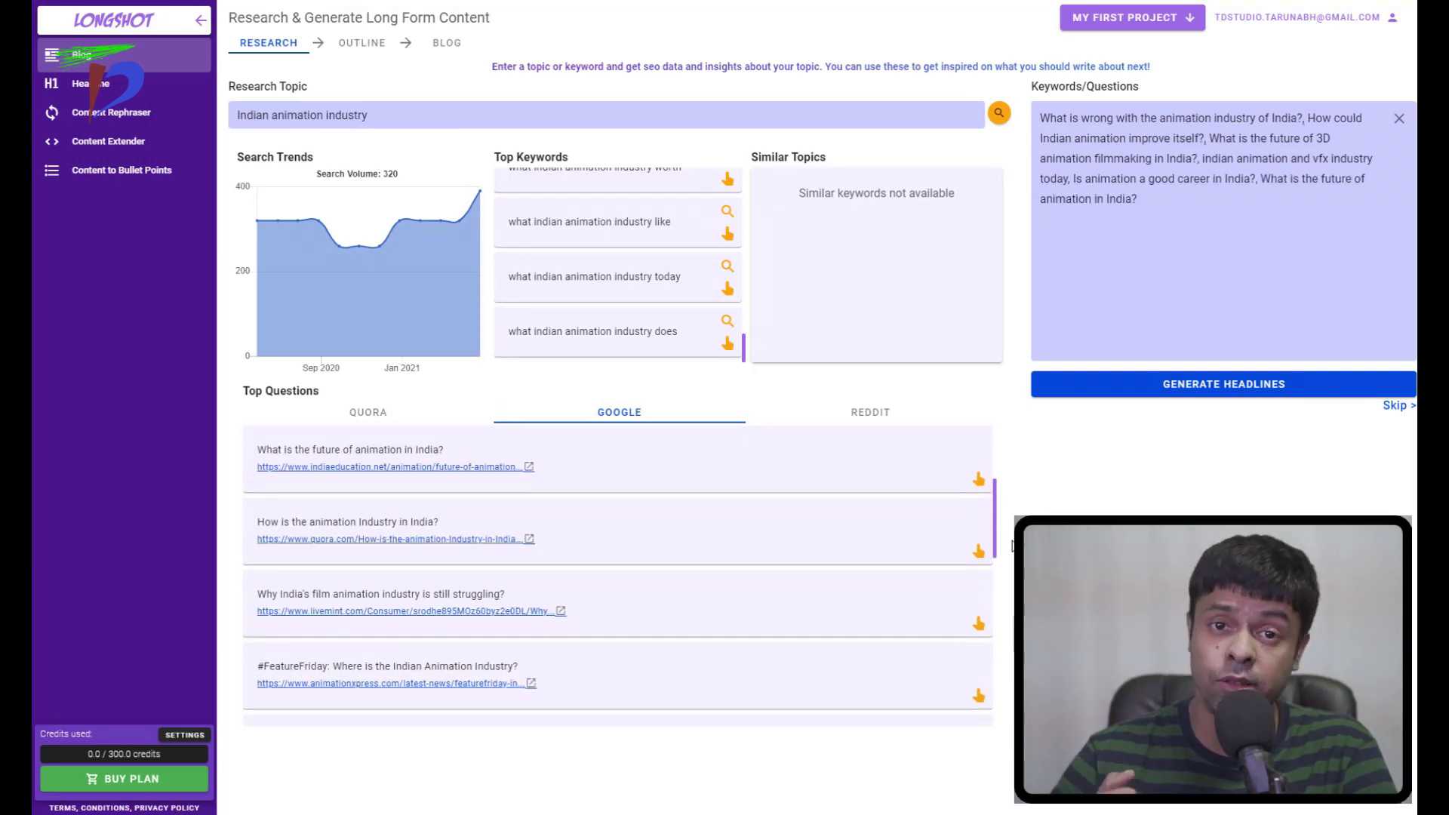
{"action": "scroll", "coordinate": [988, 550], "scroll_direction": "down", "scroll_amount": 5}
{"action": "left_click", "coordinate": [979, 545]}
{"action": "scroll", "coordinate": [981, 574], "scroll_direction": "down", "scroll_amount": 2}
{"action": "left_click", "coordinate": [979, 706]}
- Remove the questions about animation's future and the industry's growth in India from the Keywords/Questions box, and add both Reddit questions
{"action": "left_click_drag", "start_coordinate": [1265, 178], "coordinate": [1360, 200]}
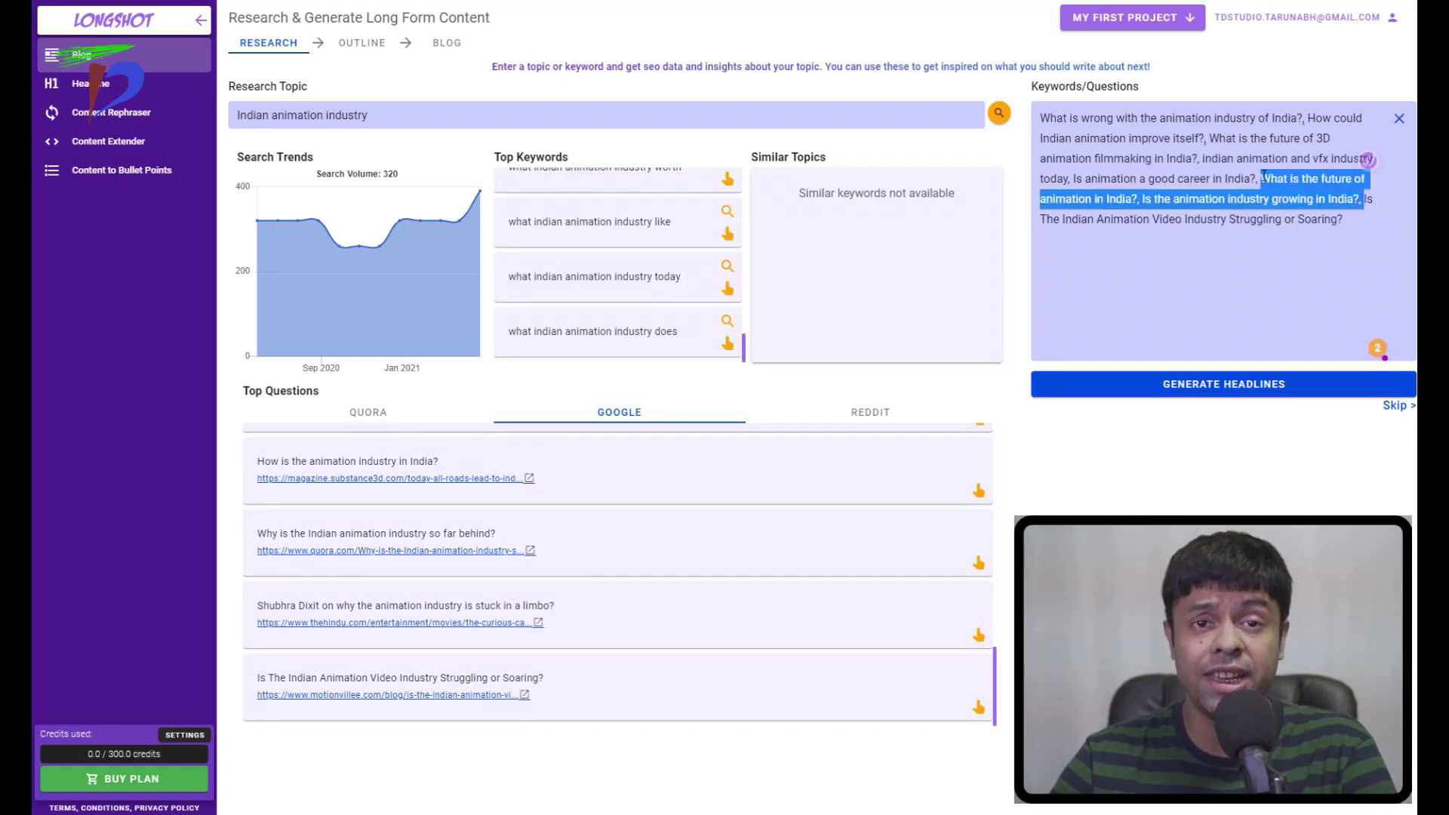
{"action": "key", "text": "BackSpace"}
{"action": "left_click", "coordinate": [905, 416]}
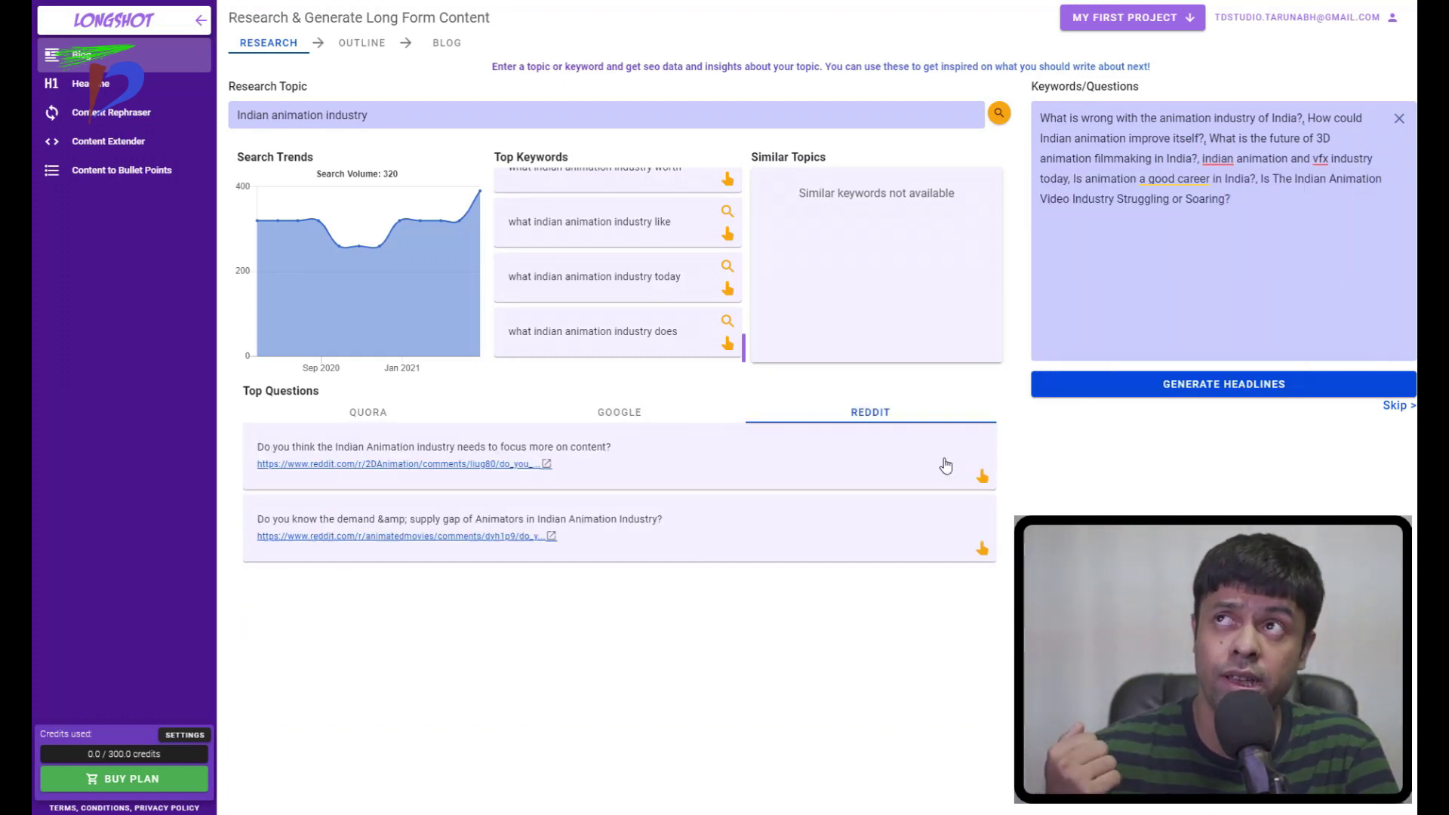
{"action": "left_click", "coordinate": [982, 476]}
{"action": "left_click", "coordinate": [981, 548]}
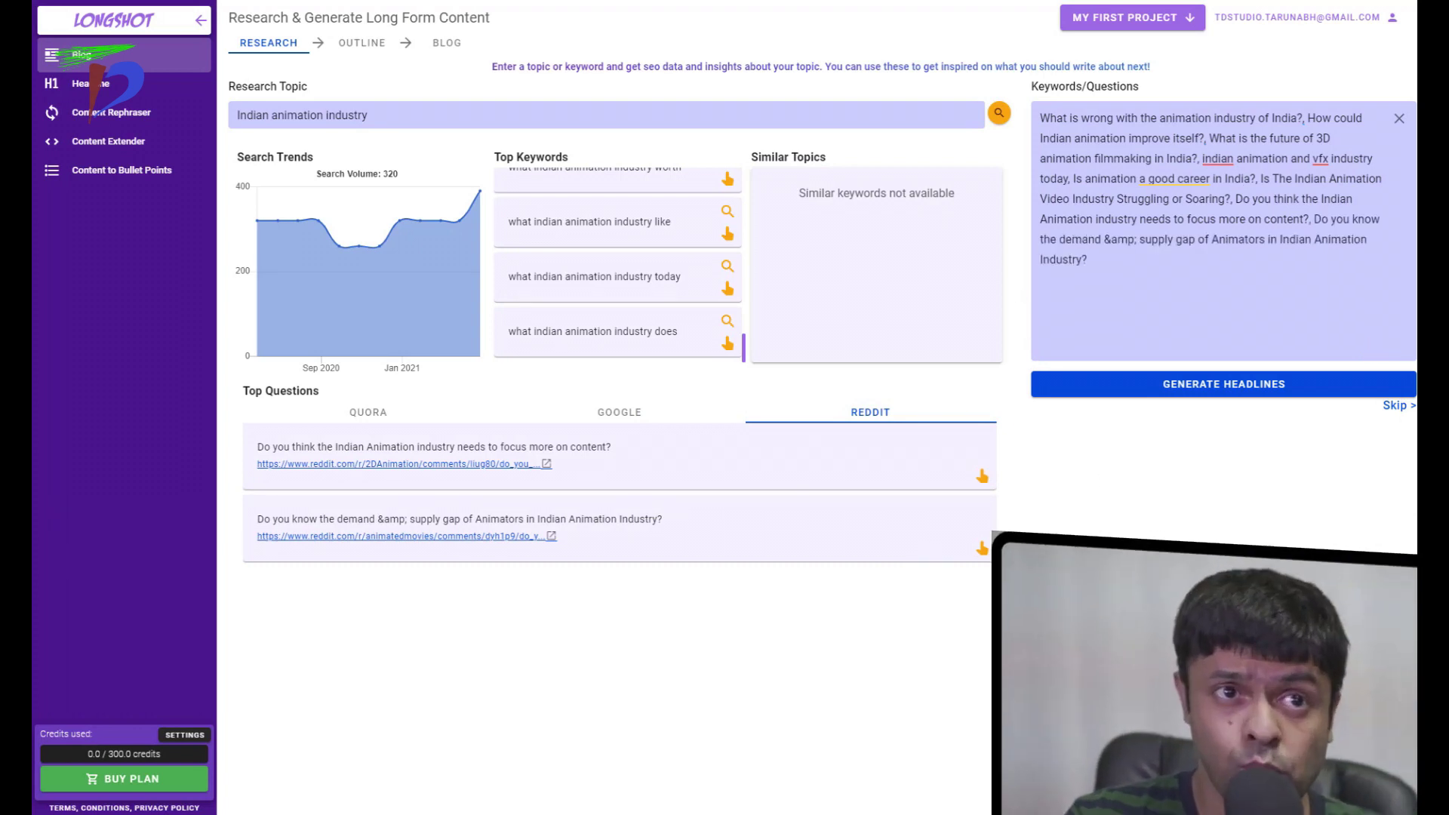
- Generate headlines and remove the stray "amp;" from the chosen "Indian Animation Industry: Challenges, Future, Career & Opportunities" headline
{"action": "left_click", "coordinate": [1208, 384]}
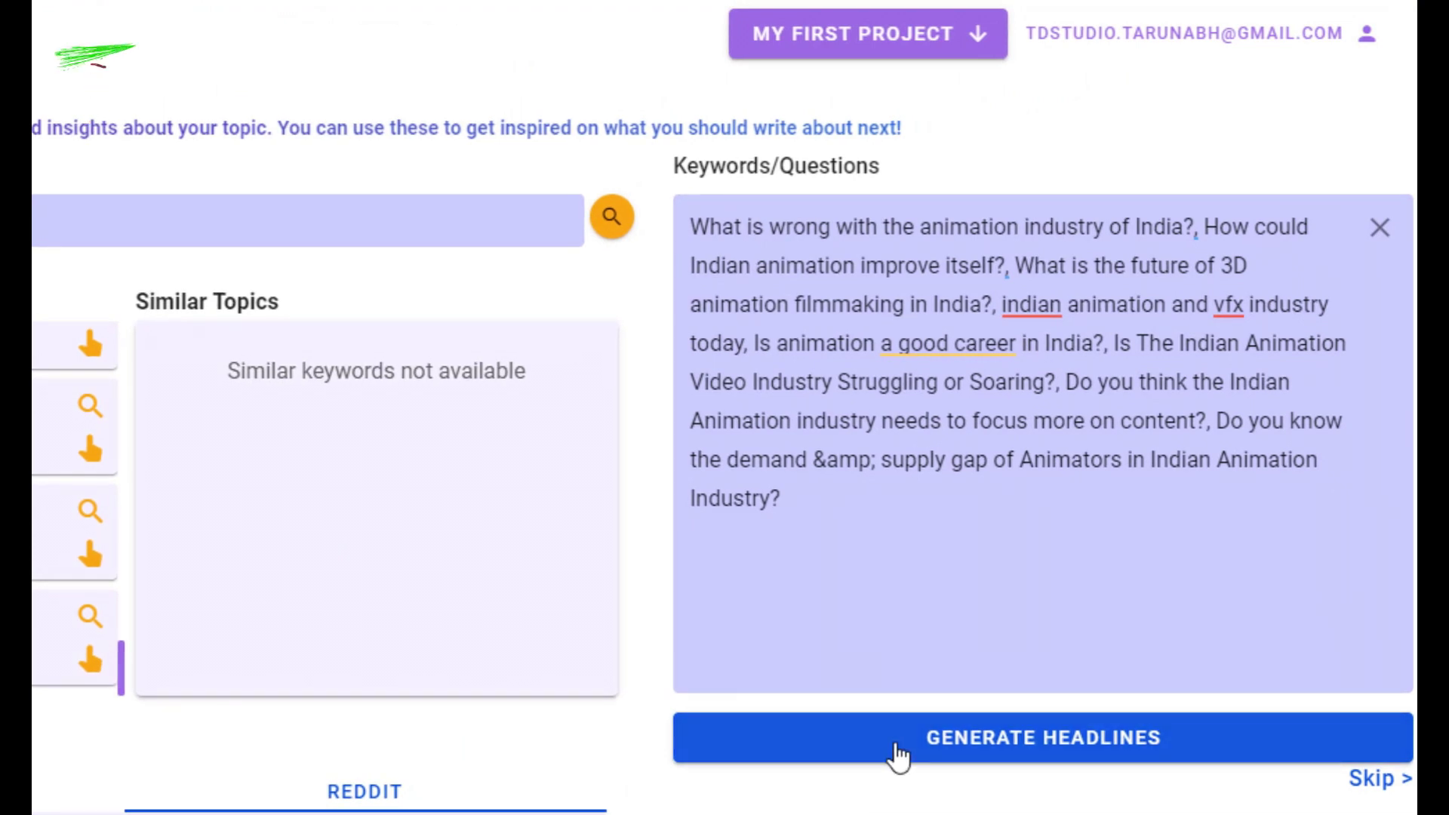
{"action": "left_click", "coordinate": [919, 750]}
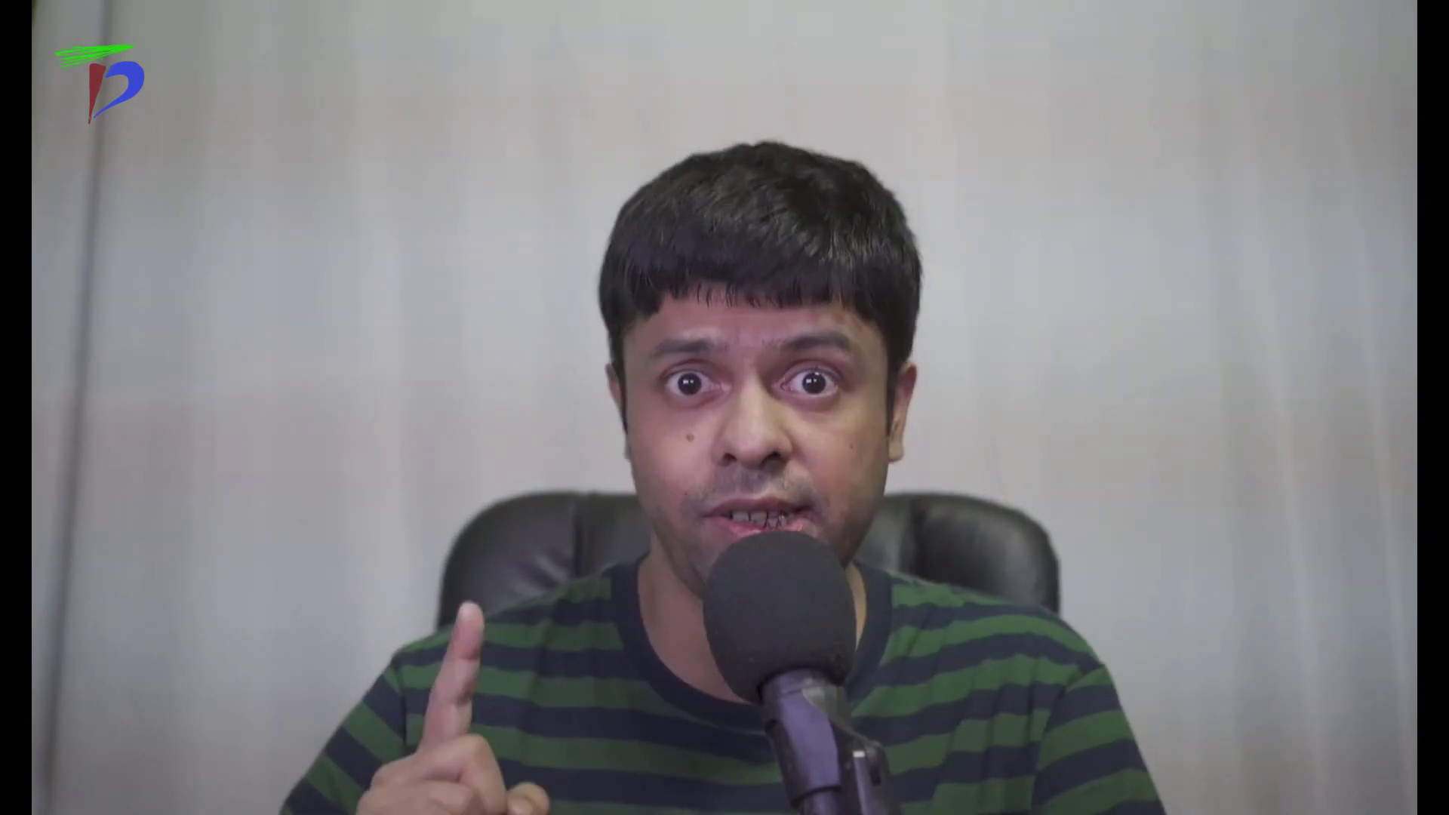
{"action": "left_click_drag", "start_coordinate": [918, 95], "coordinate": [944, 96]}
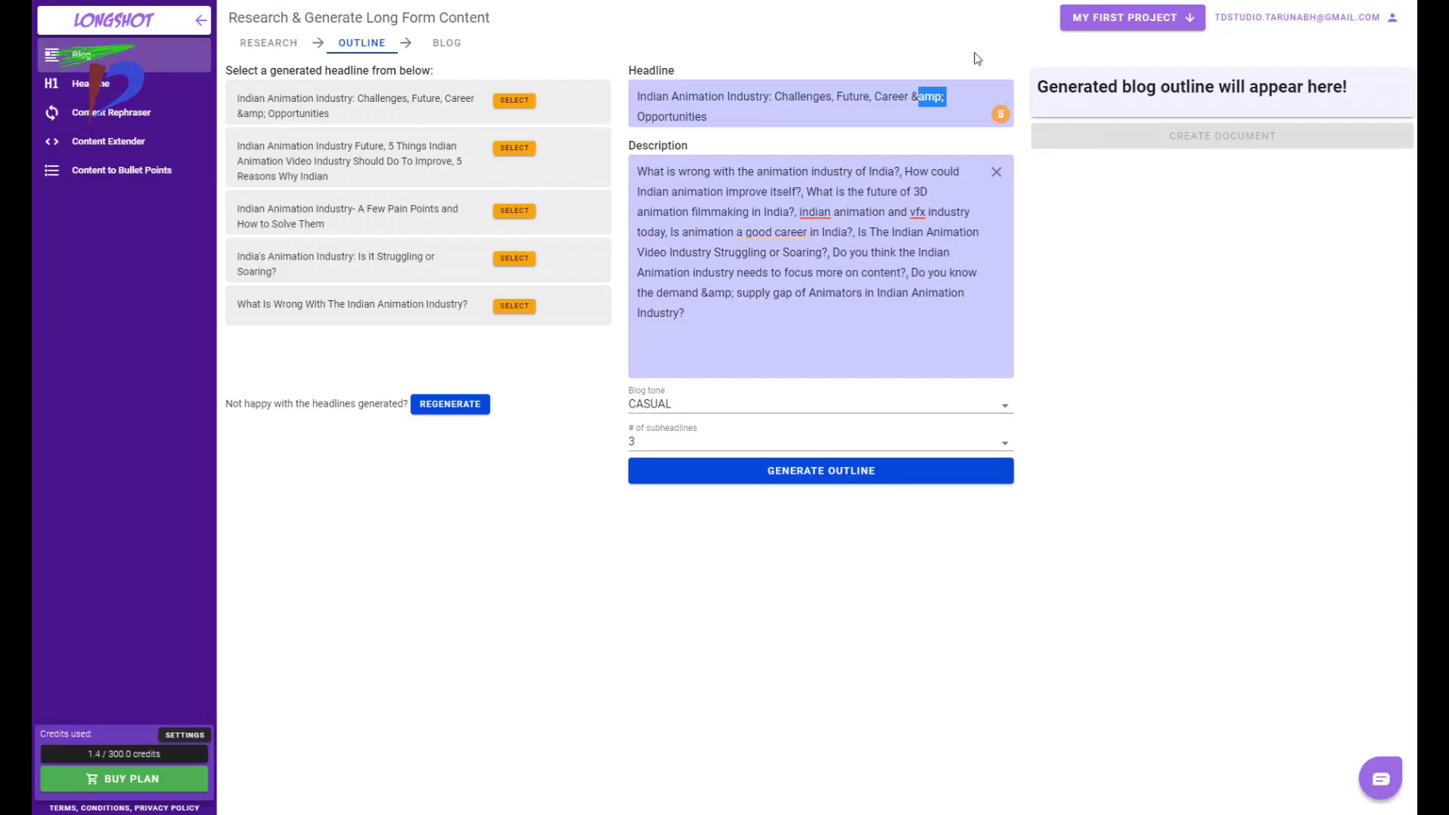
{"action": "key", "text": "BackSpace"}
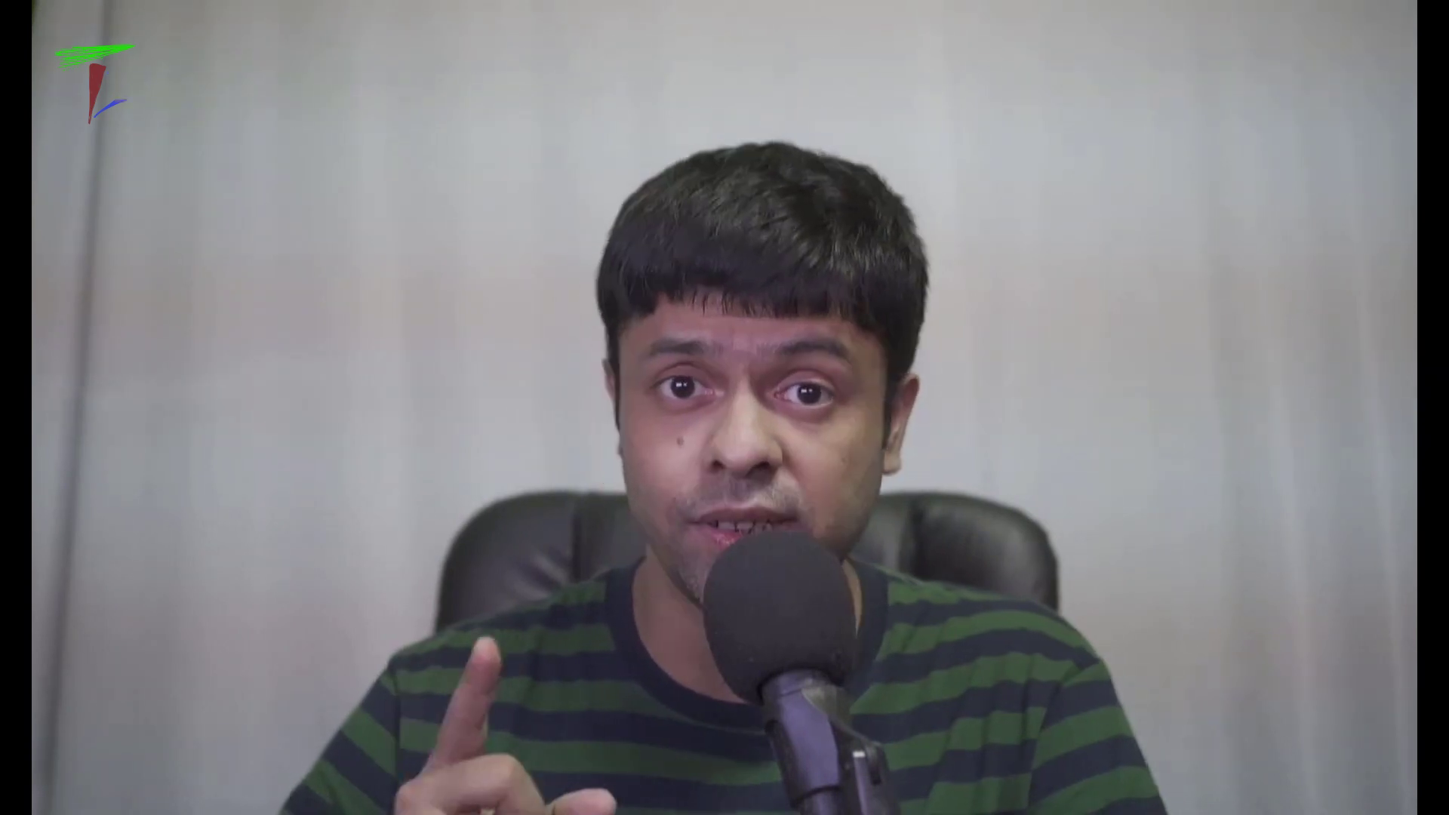
- Set the blog tone to CASUAL and the number of subheadlines to 5
{"action": "left_click", "coordinate": [460, 378]}
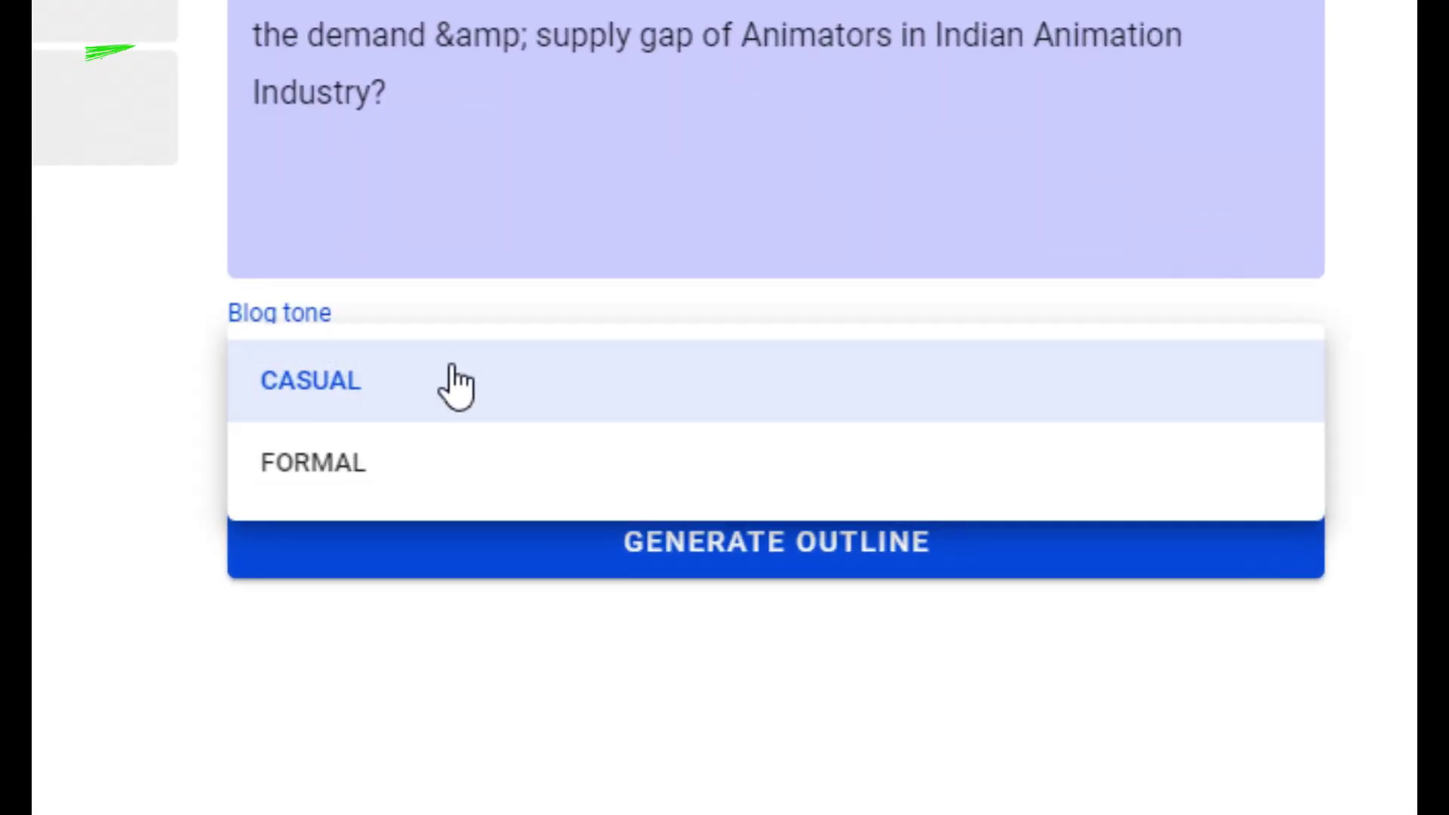
{"action": "left_click", "coordinate": [391, 385]}
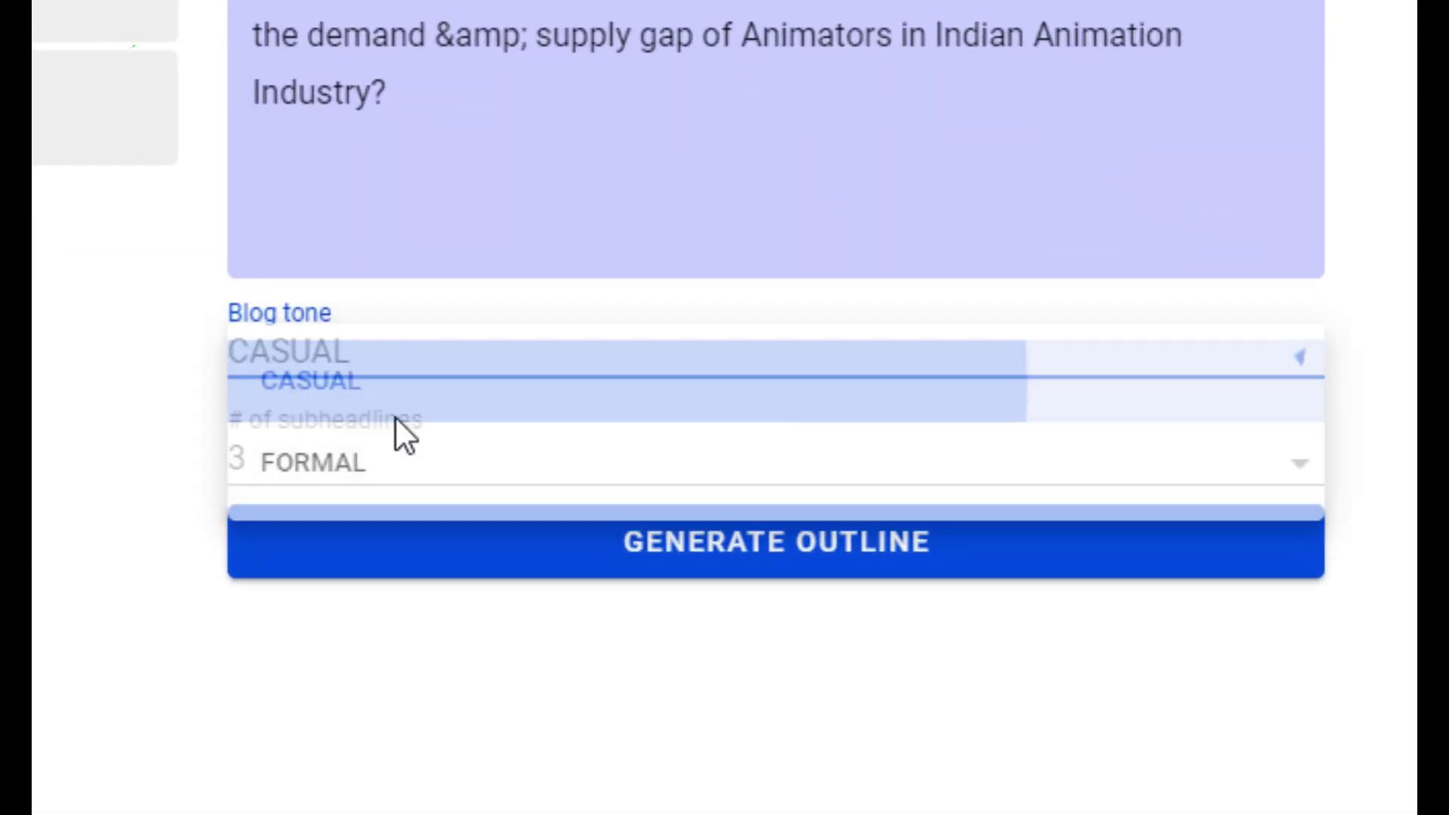
{"action": "left_click", "coordinate": [441, 466]}
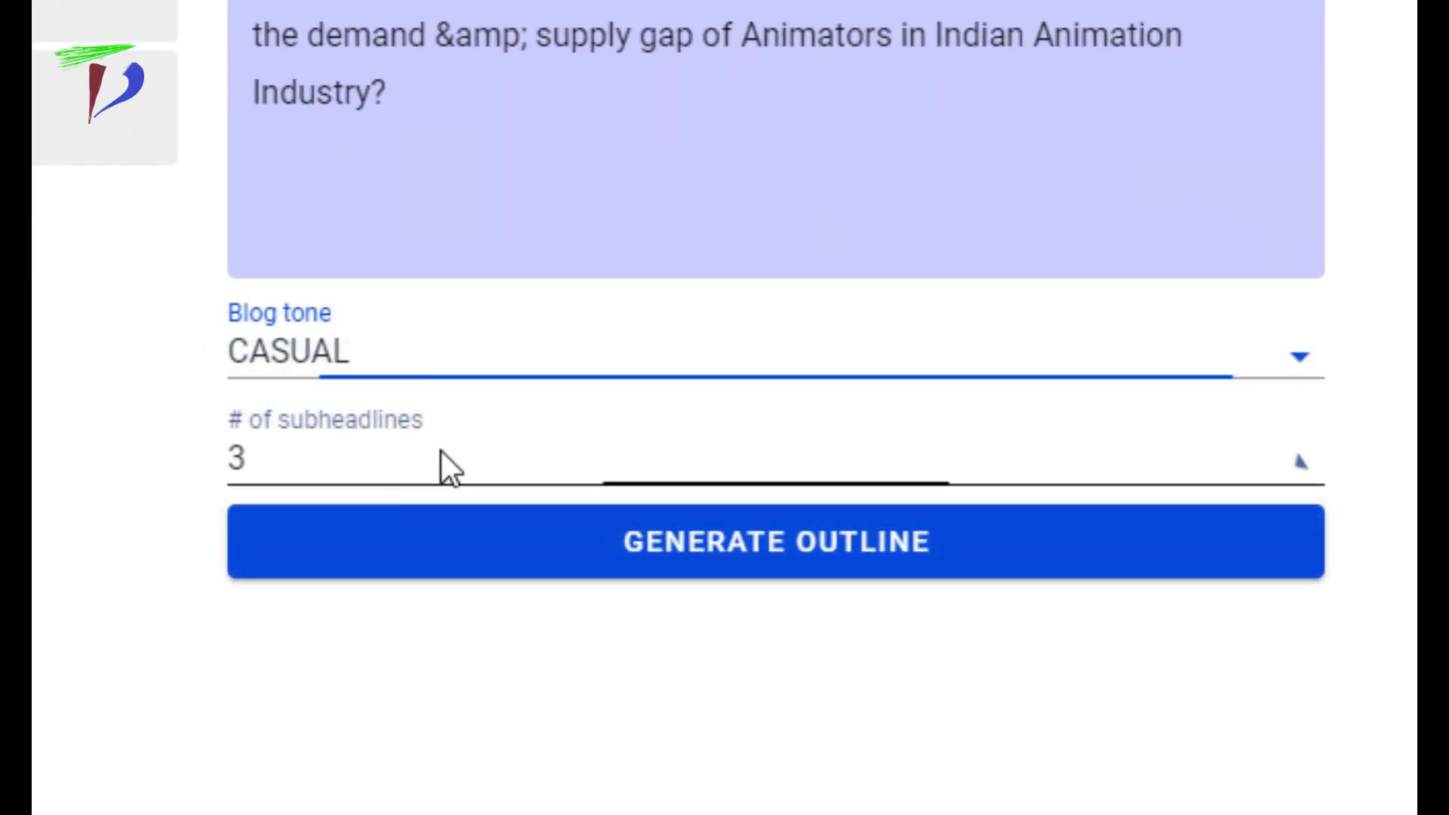
{"action": "left_click", "coordinate": [310, 675]}
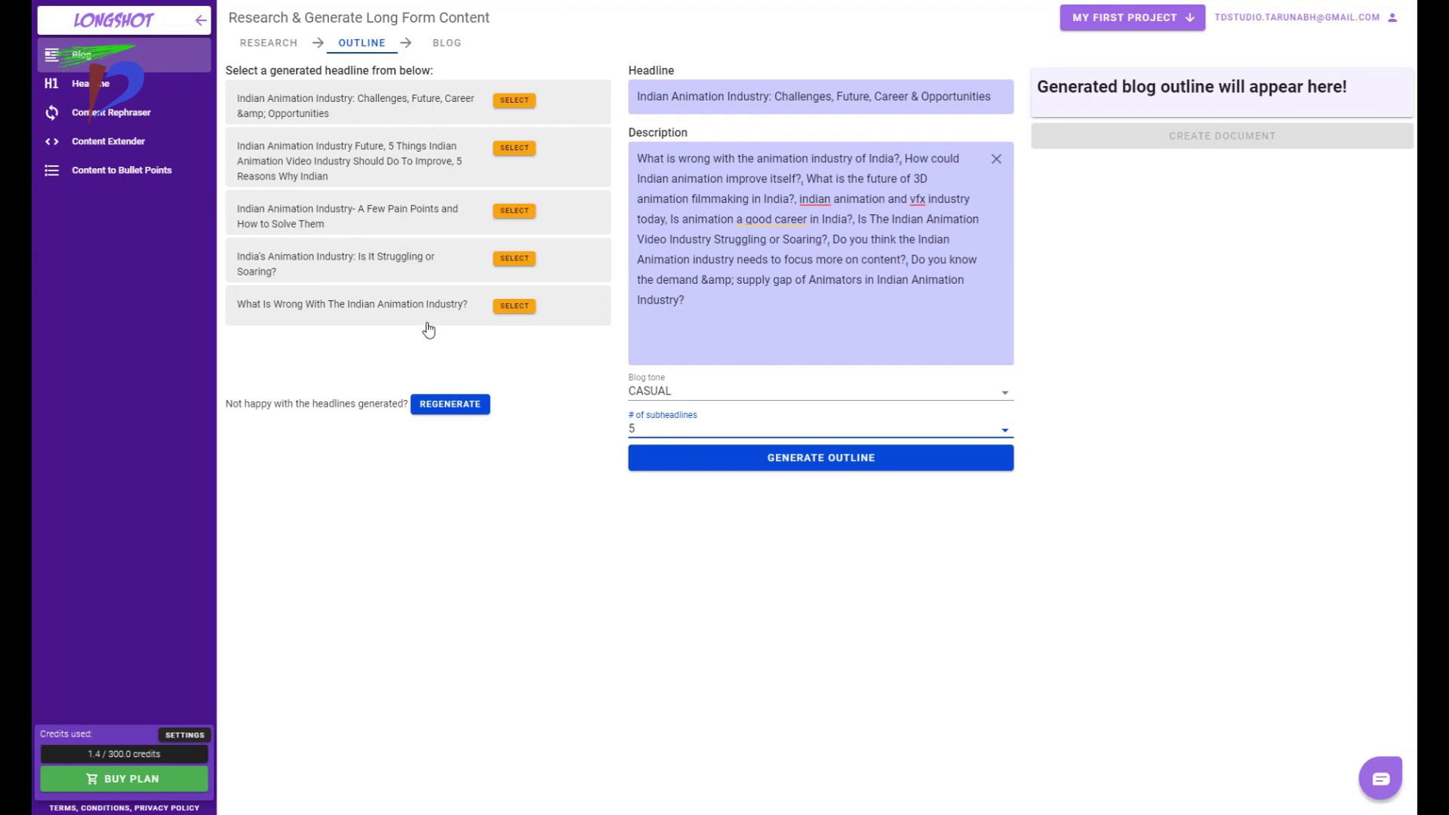
- Regenerate the headlines and select "Indian Animation Industry in 5 Years: Is It Going to Shine or Fade Away?"
{"action": "left_click", "coordinate": [434, 408]}
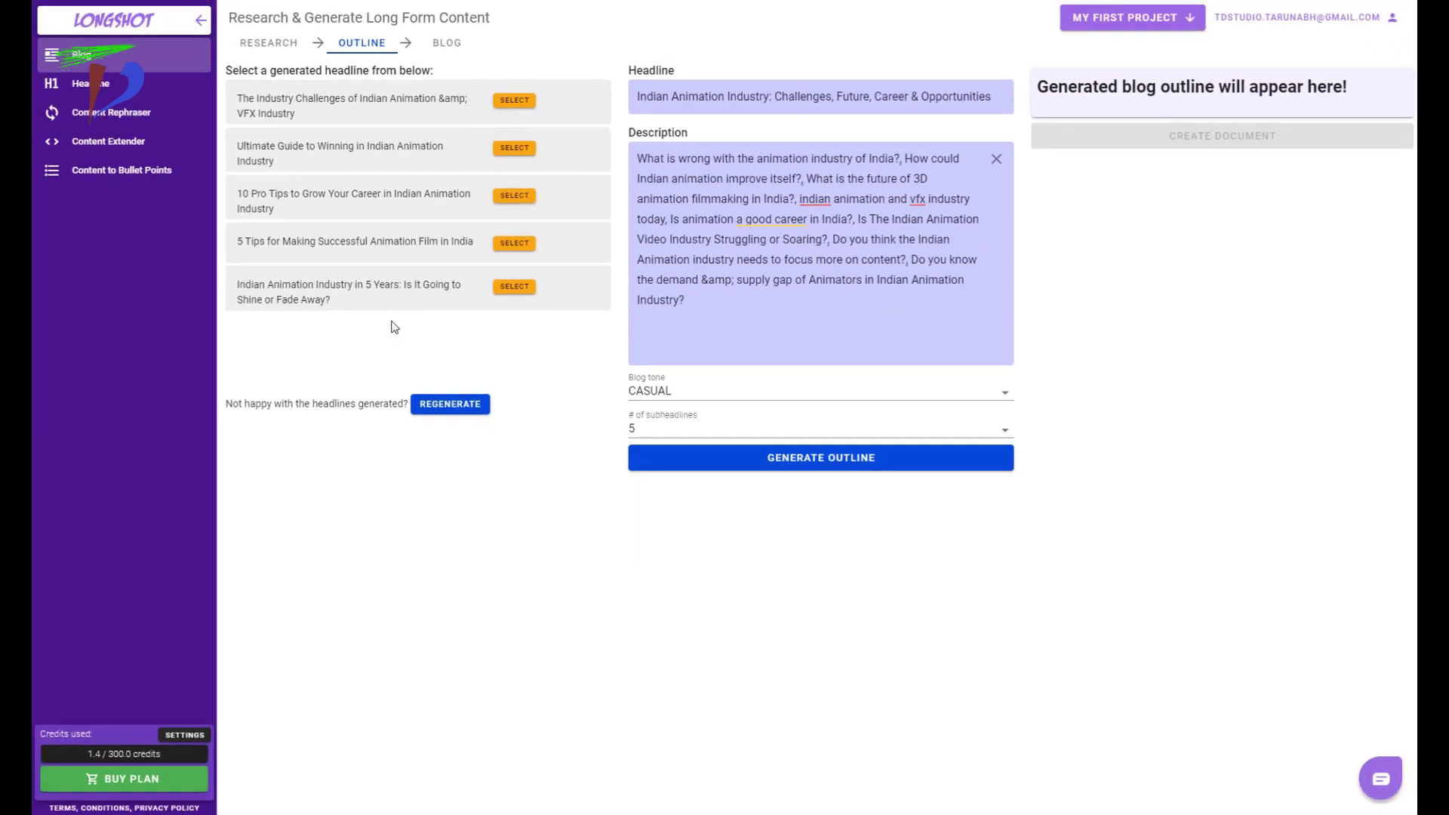
{"action": "left_click", "coordinate": [514, 286]}
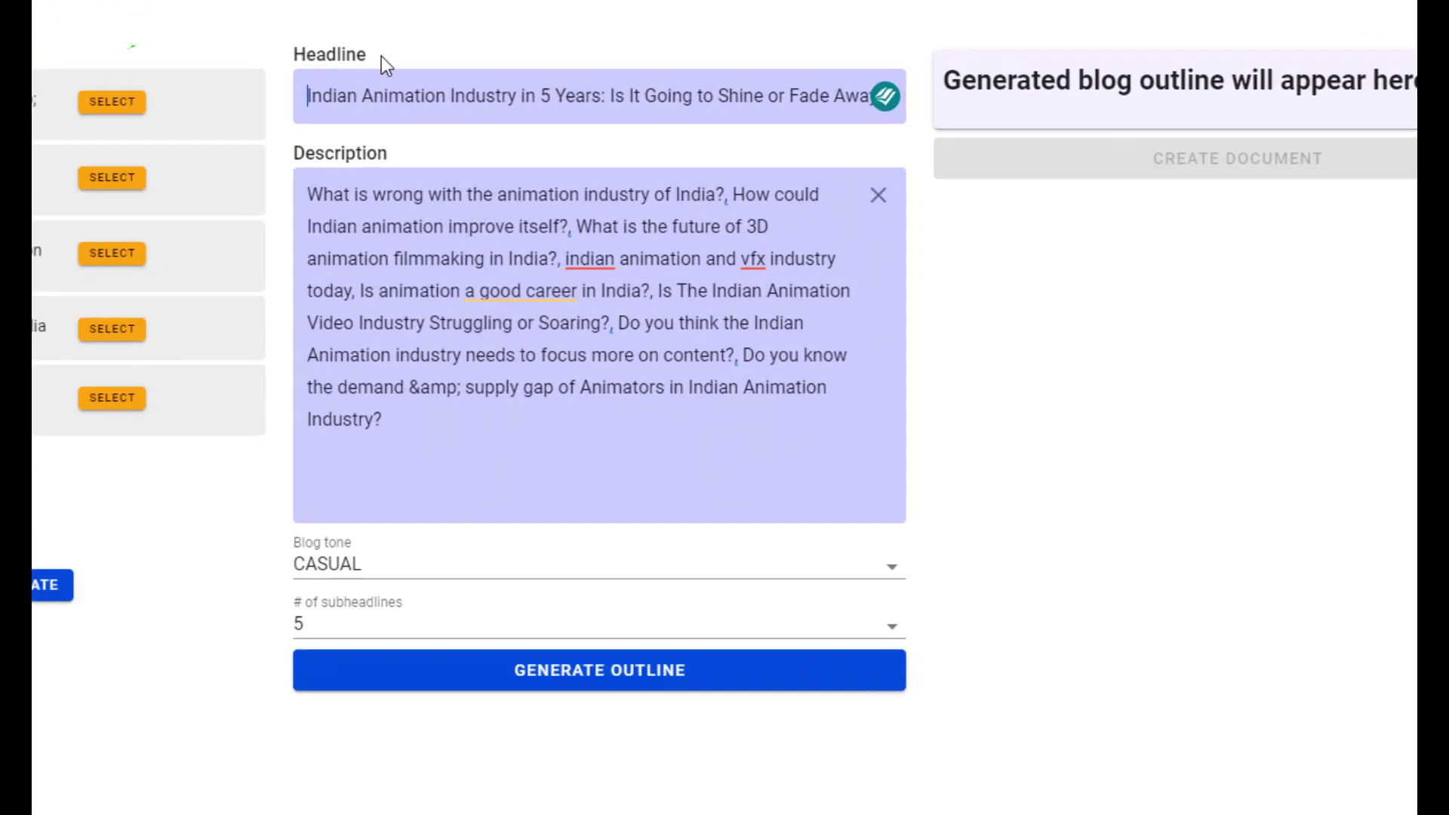
- Edit the headline to read "Future of Indian Animation Industry : Is It Going to Shine or Fade Away?"
{"action": "type", "text": "Future of"}
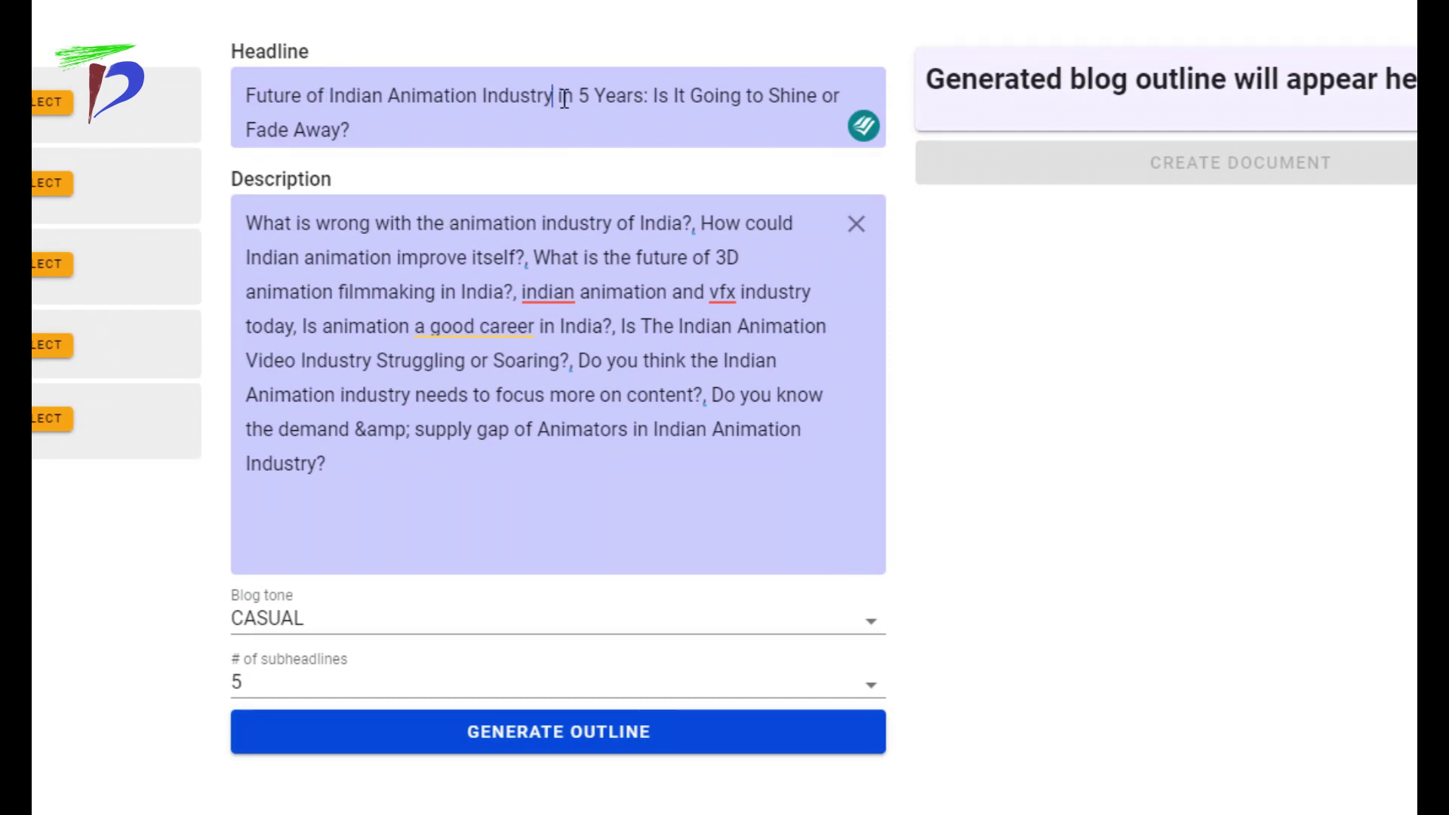
{"action": "left_click_drag", "start_coordinate": [559, 96], "coordinate": [648, 103]}
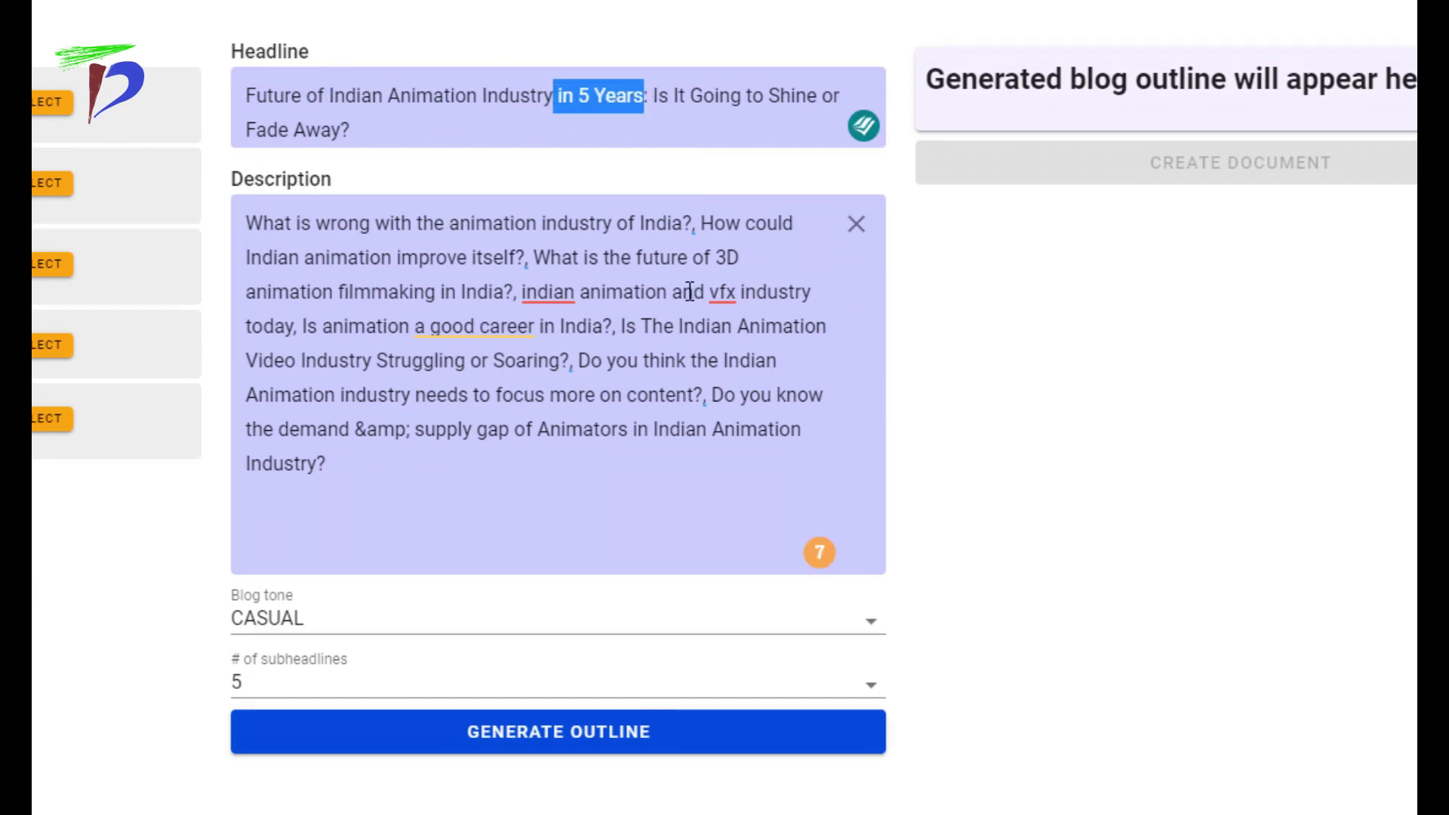
{"action": "key", "text": "BackSpace"}
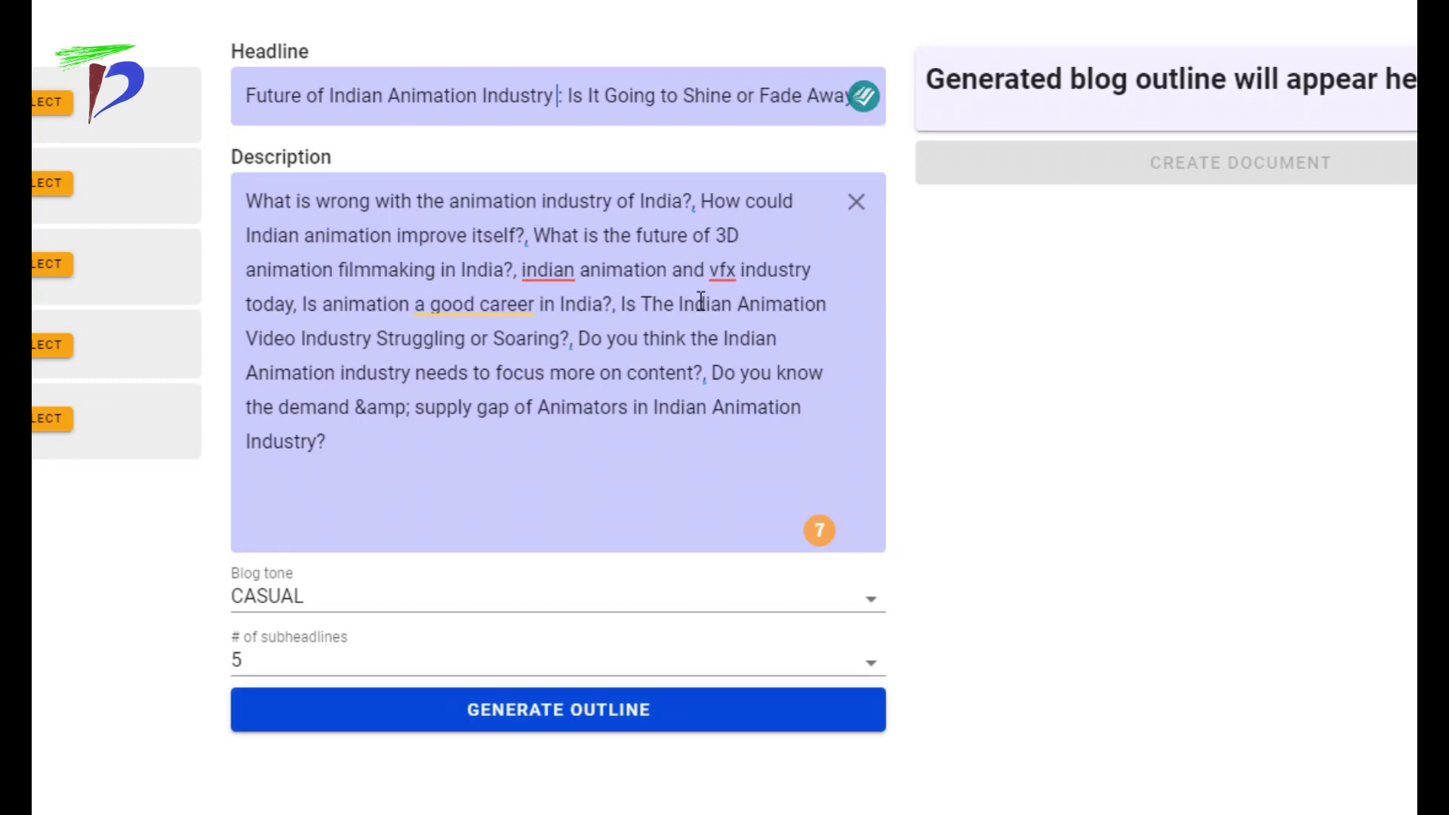
- Append "Challenges, Career opportunities and potential of Indian animation industry." to the end of the description
{"action": "type", "text": "Challenges"}
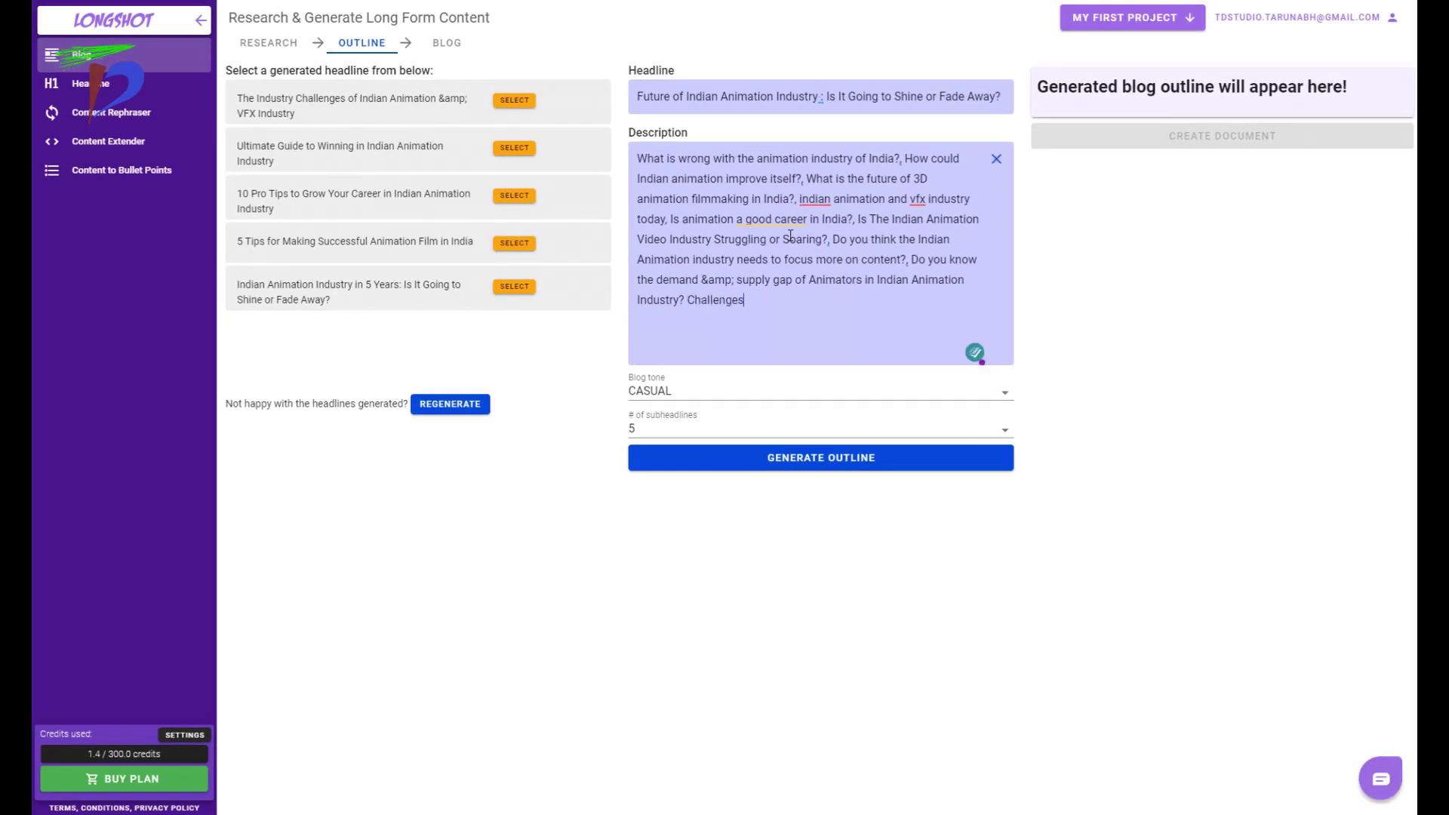
{"action": "type", "text": ", Career opportunities an"}
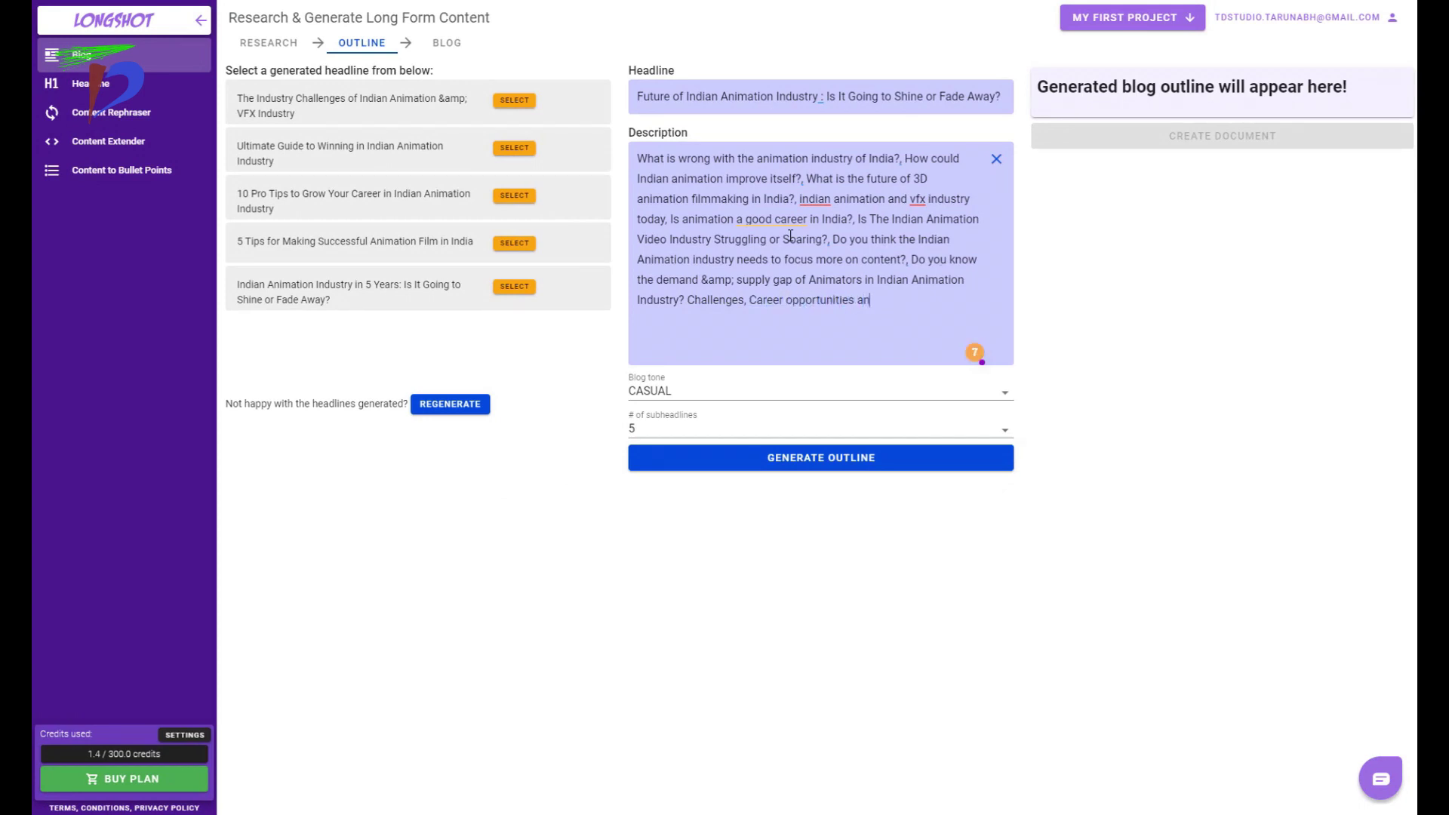
{"action": "type", "text": "of Indian"}
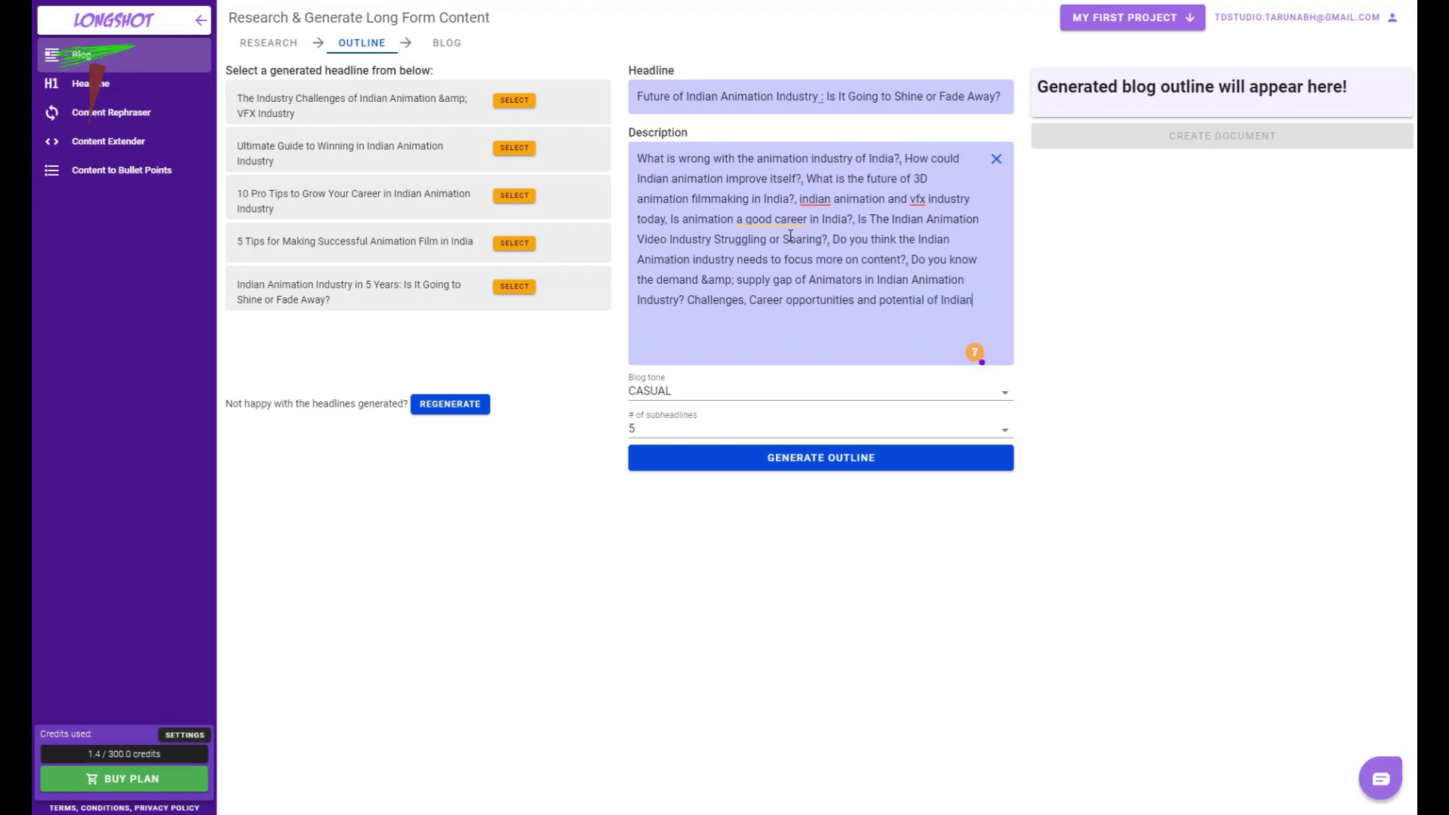
{"action": "type", "text": " animation indust"}
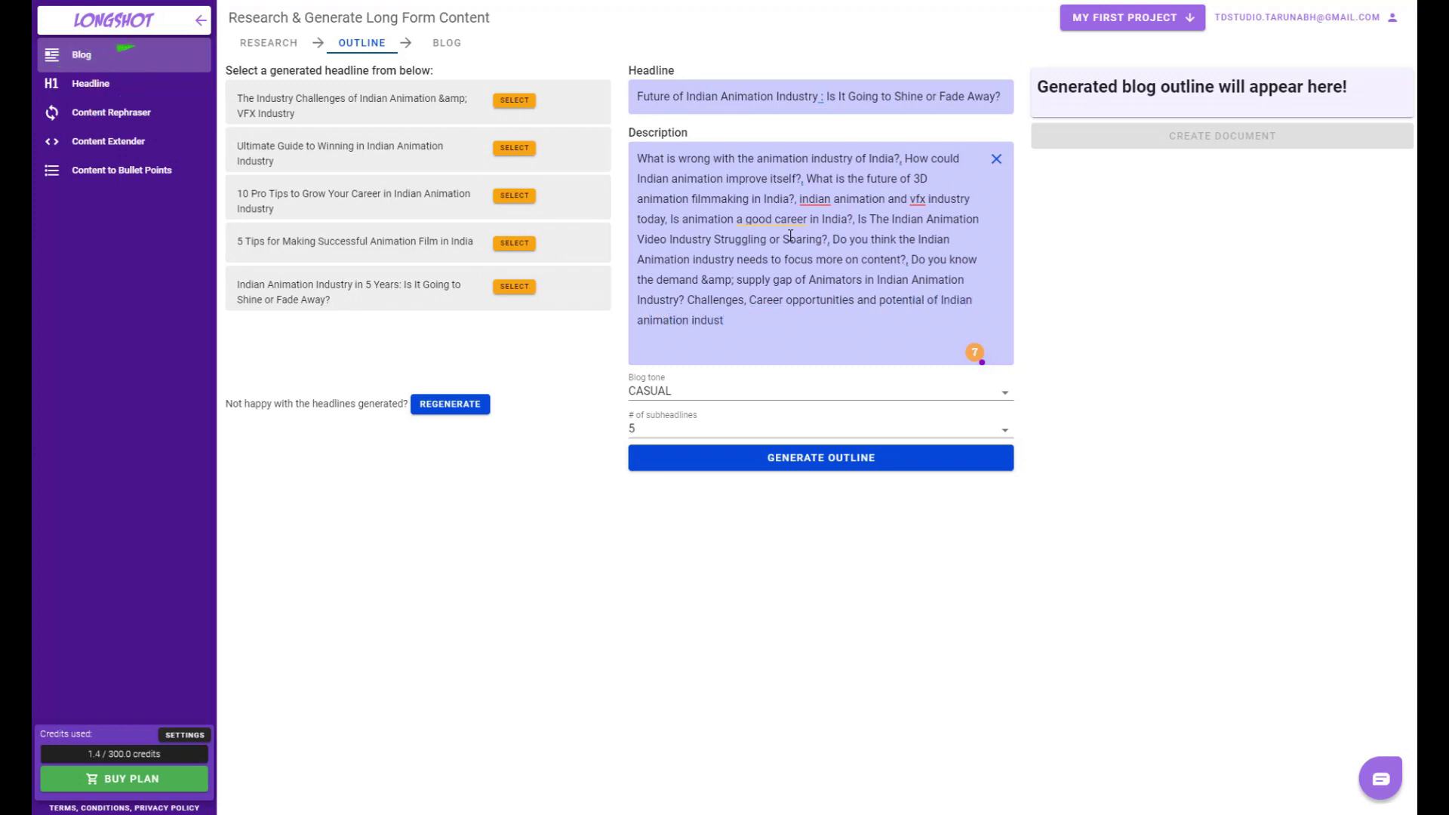
{"action": "type", "text": "ry."}
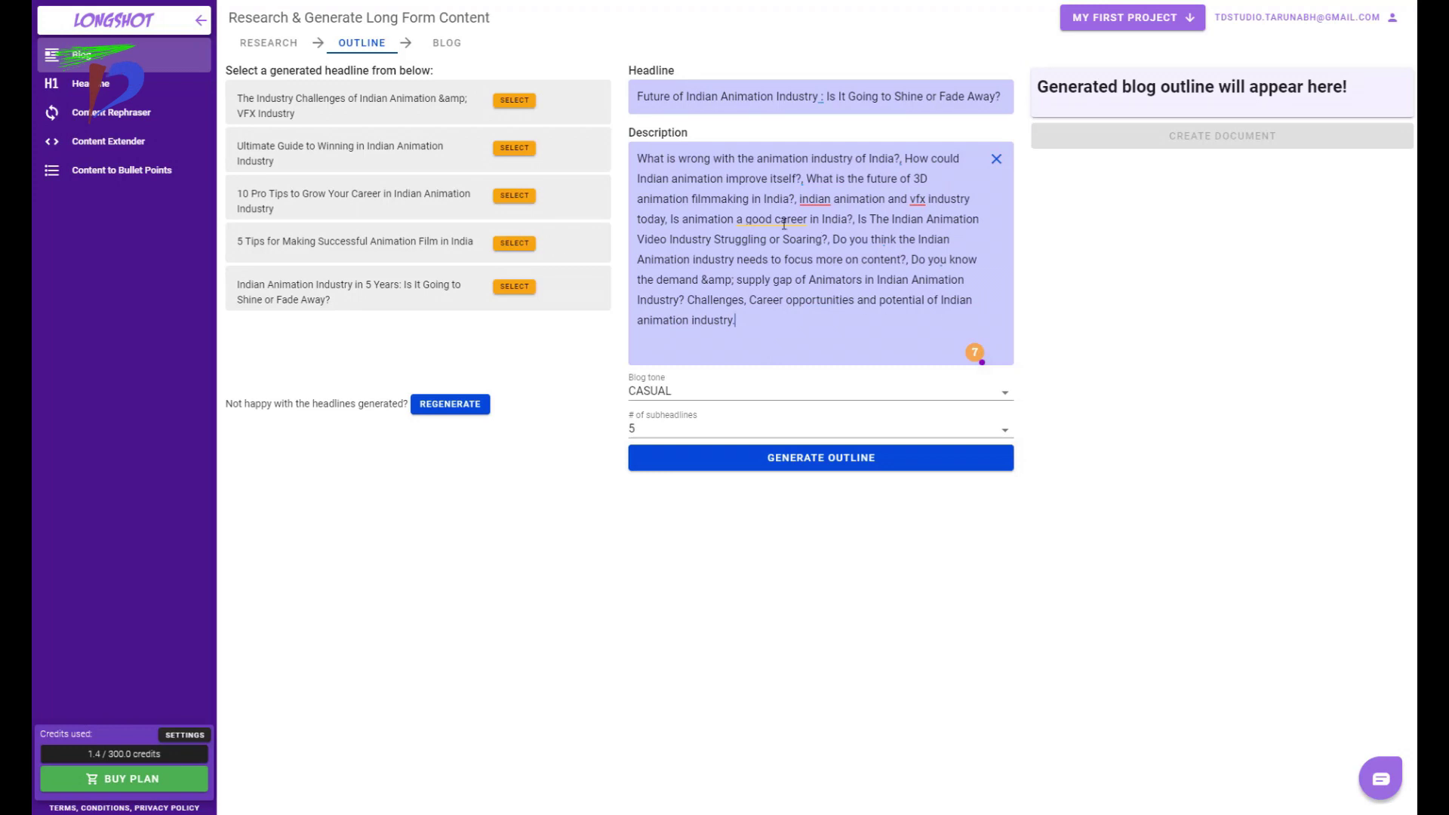
- Apply the suggested writing corrections in the description: "a suitable career", "Indian", "VFX" and lowercase "career opportunities"
{"action": "left_click", "coordinate": [789, 219]}
{"action": "left_click", "coordinate": [755, 327]}
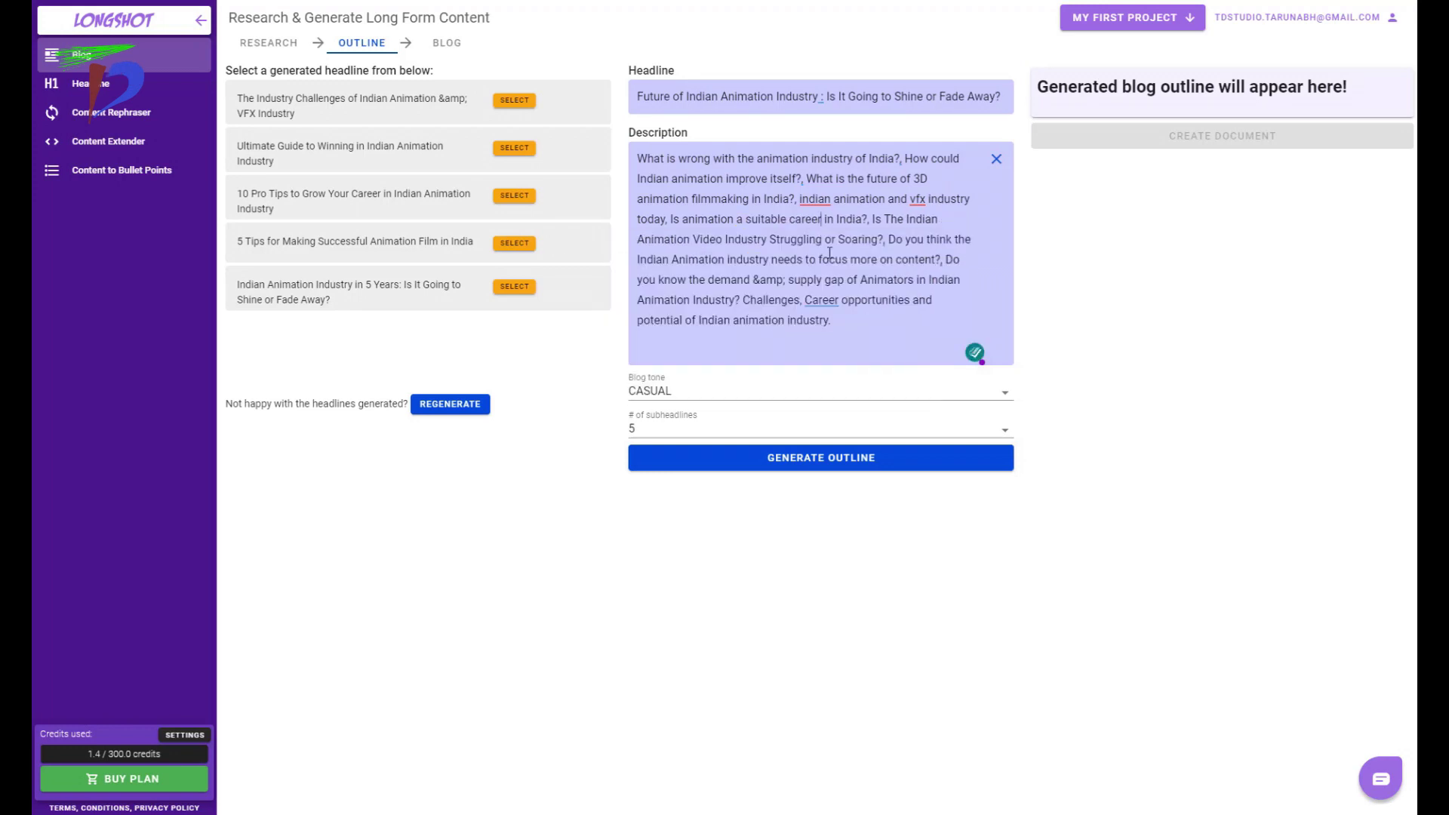
{"action": "left_click", "coordinate": [815, 198]}
{"action": "left_click", "coordinate": [767, 346]}
{"action": "left_click", "coordinate": [914, 199]}
{"action": "left_click", "coordinate": [906, 256]}
{"action": "left_click", "coordinate": [821, 299]}
{"action": "left_click", "coordinate": [562, 279]}
- Generate the blog outline and review its title and five subheadlines
{"action": "left_click", "coordinate": [788, 463]}
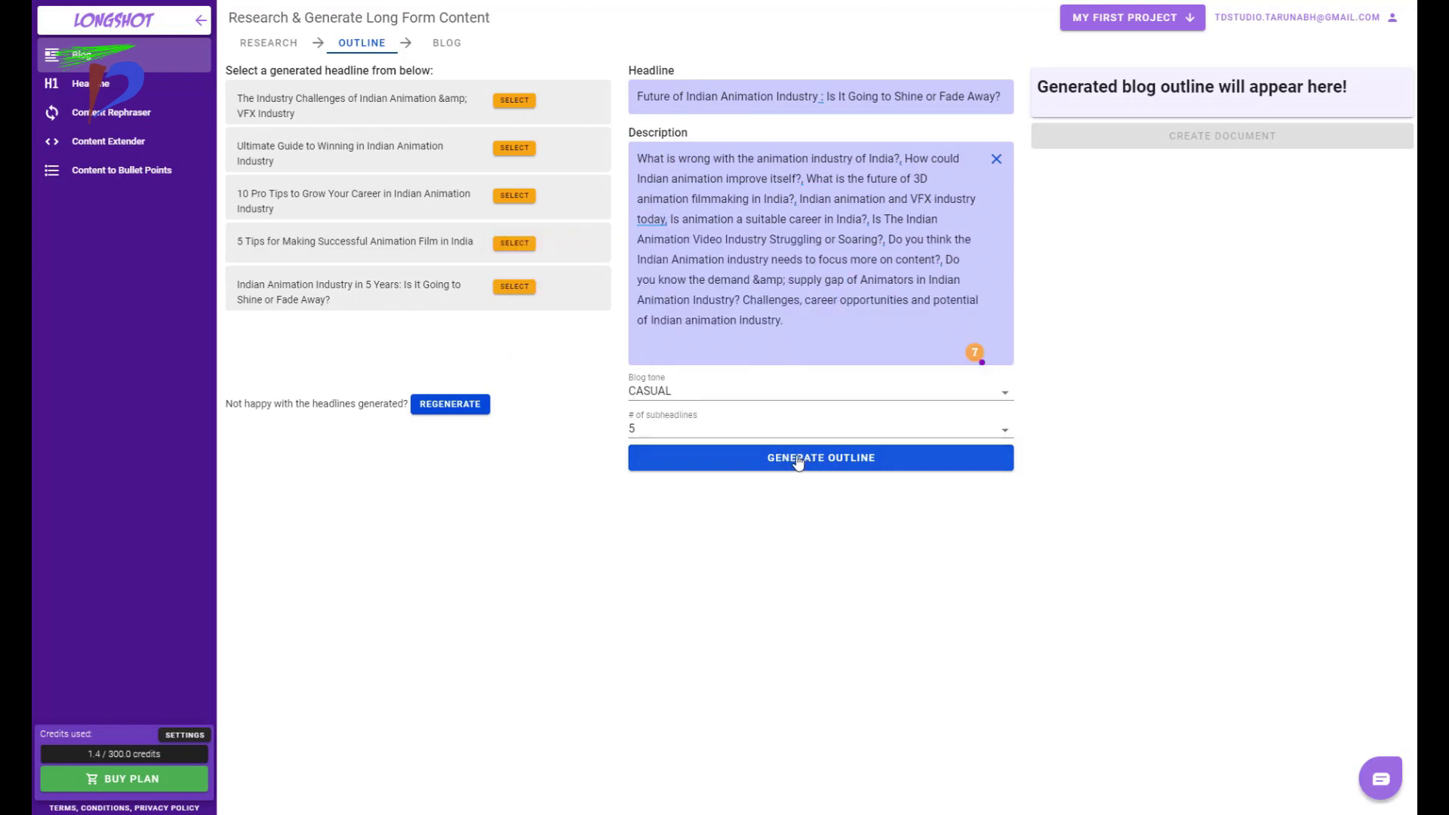
{"action": "left_click", "coordinate": [796, 463]}
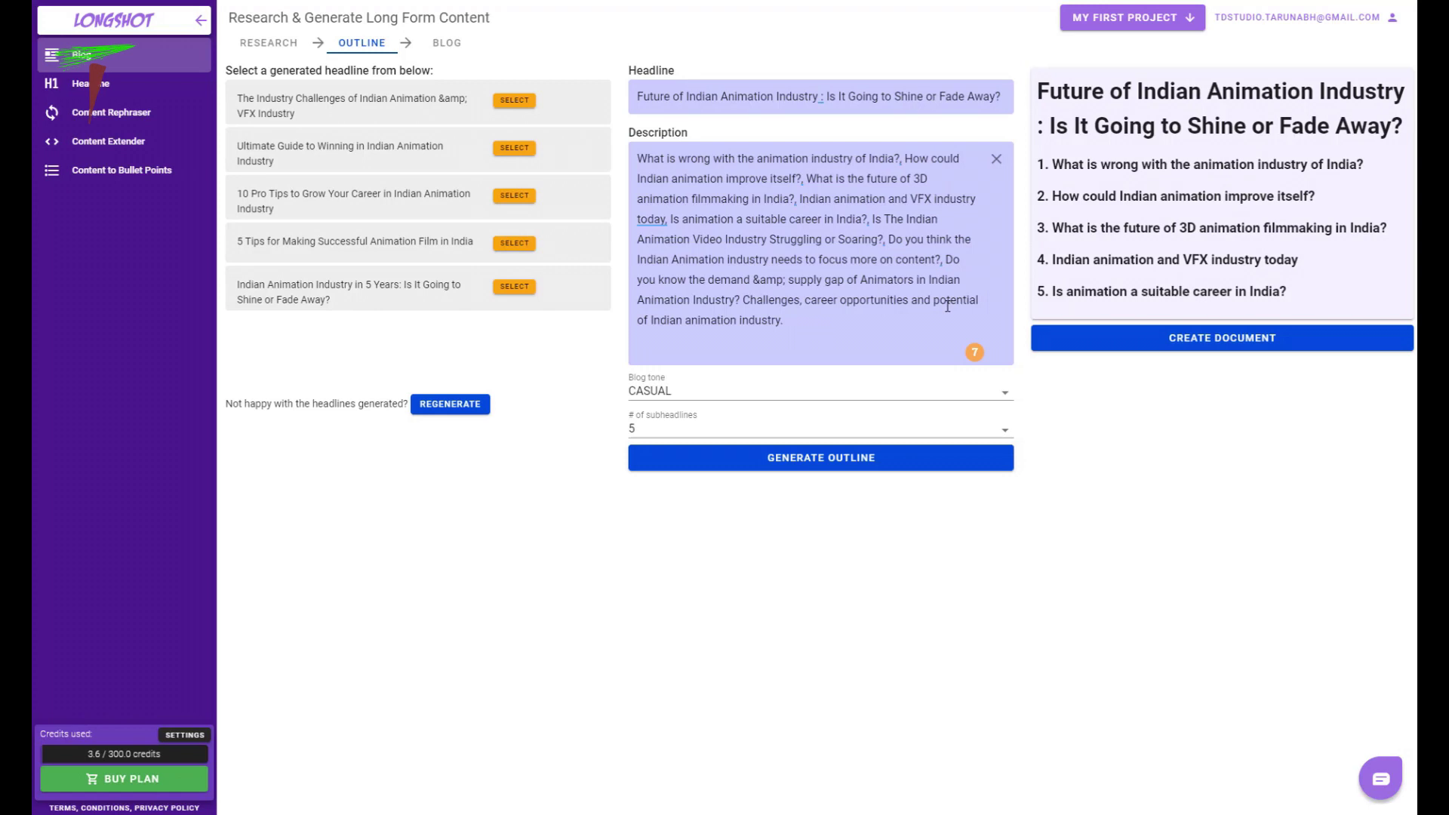
{"action": "left_click_drag", "start_coordinate": [1373, 292], "coordinate": [1037, 160]}
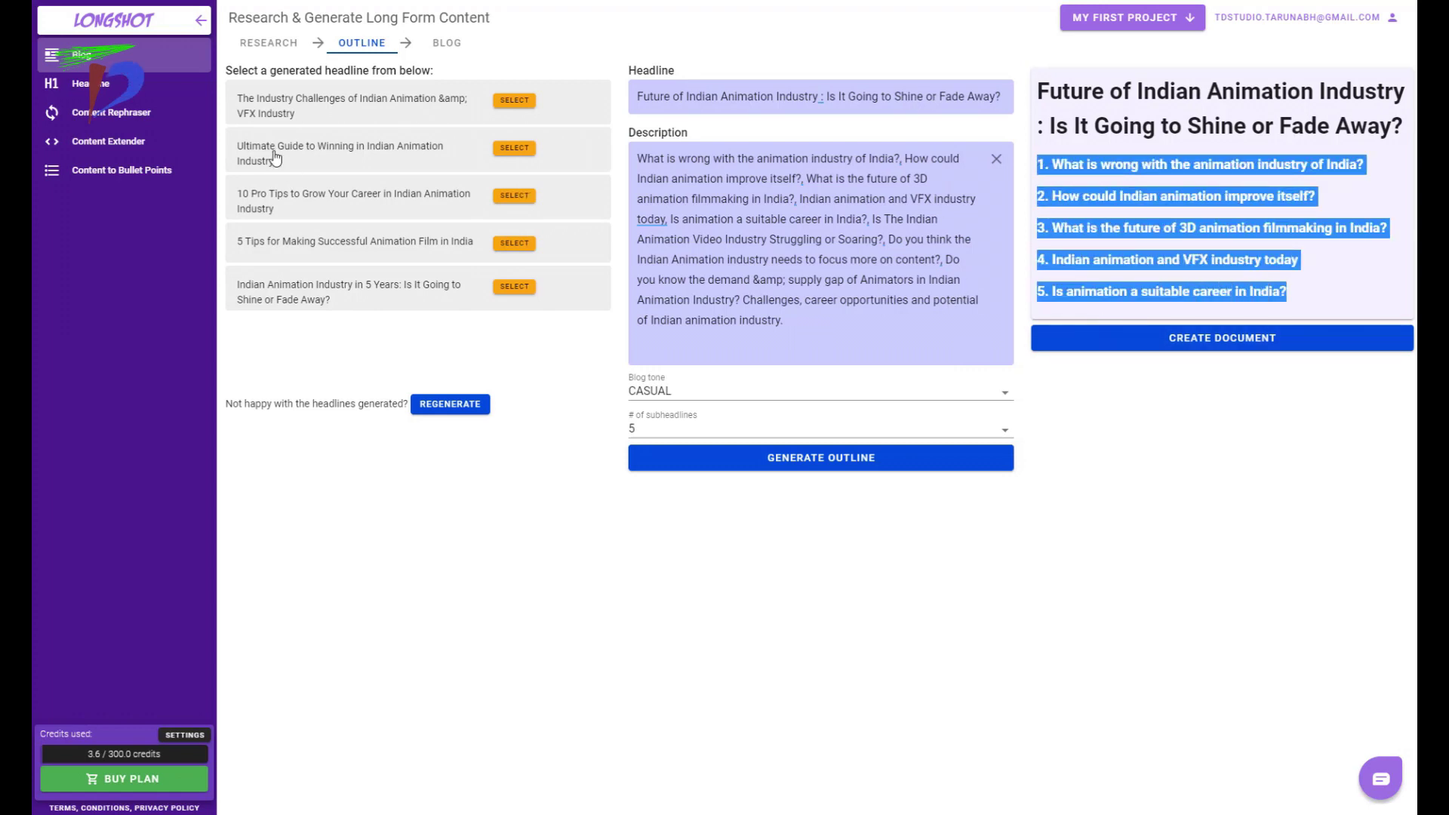
{"action": "left_click_drag", "start_coordinate": [1405, 127], "coordinate": [1036, 104]}
{"action": "left_click_drag", "start_coordinate": [1291, 294], "coordinate": [1036, 85]}
- Regenerate the outline and create the blog document from it
{"action": "left_click", "coordinate": [771, 459]}
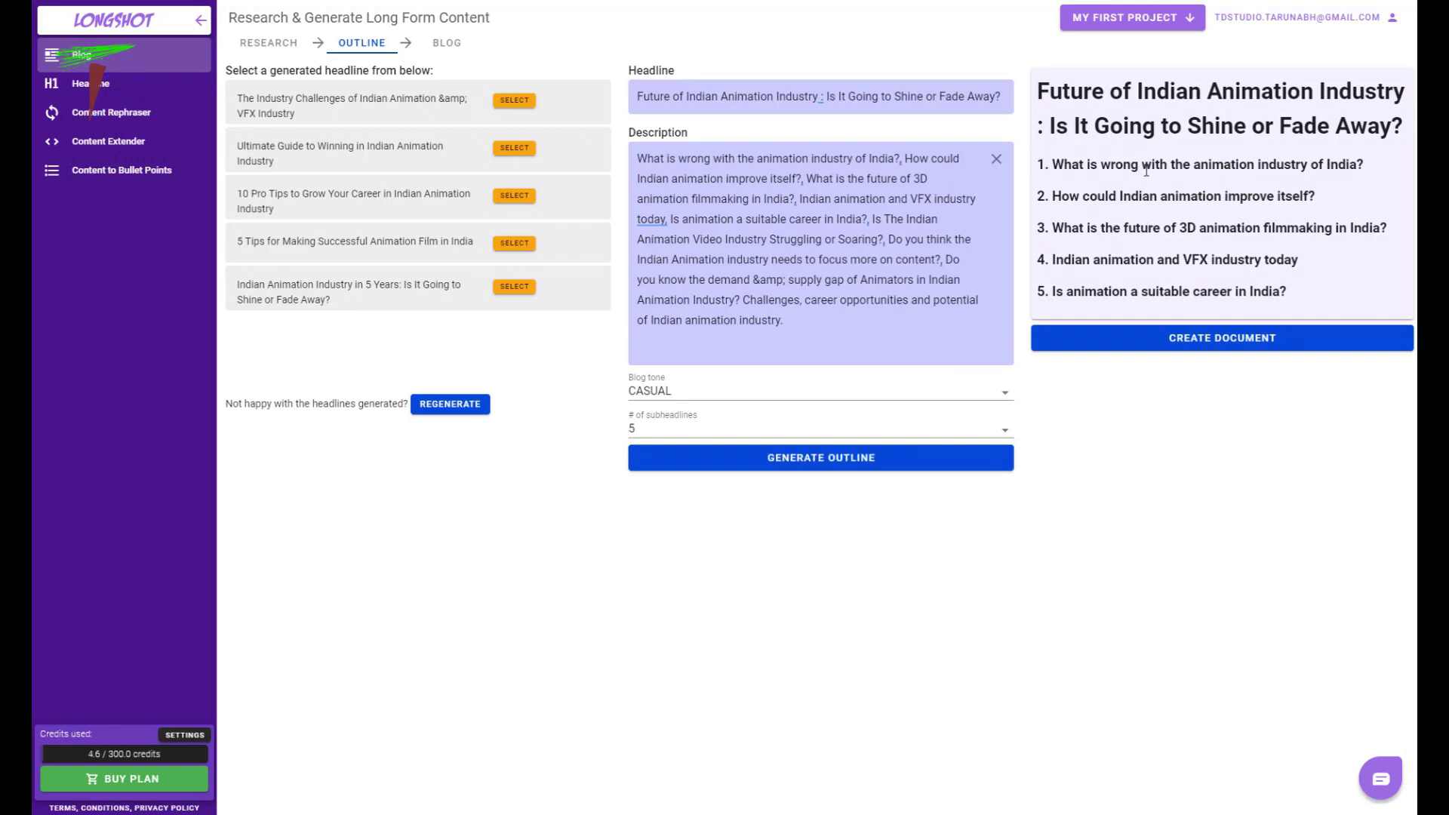
{"action": "left_click", "coordinate": [1192, 343]}
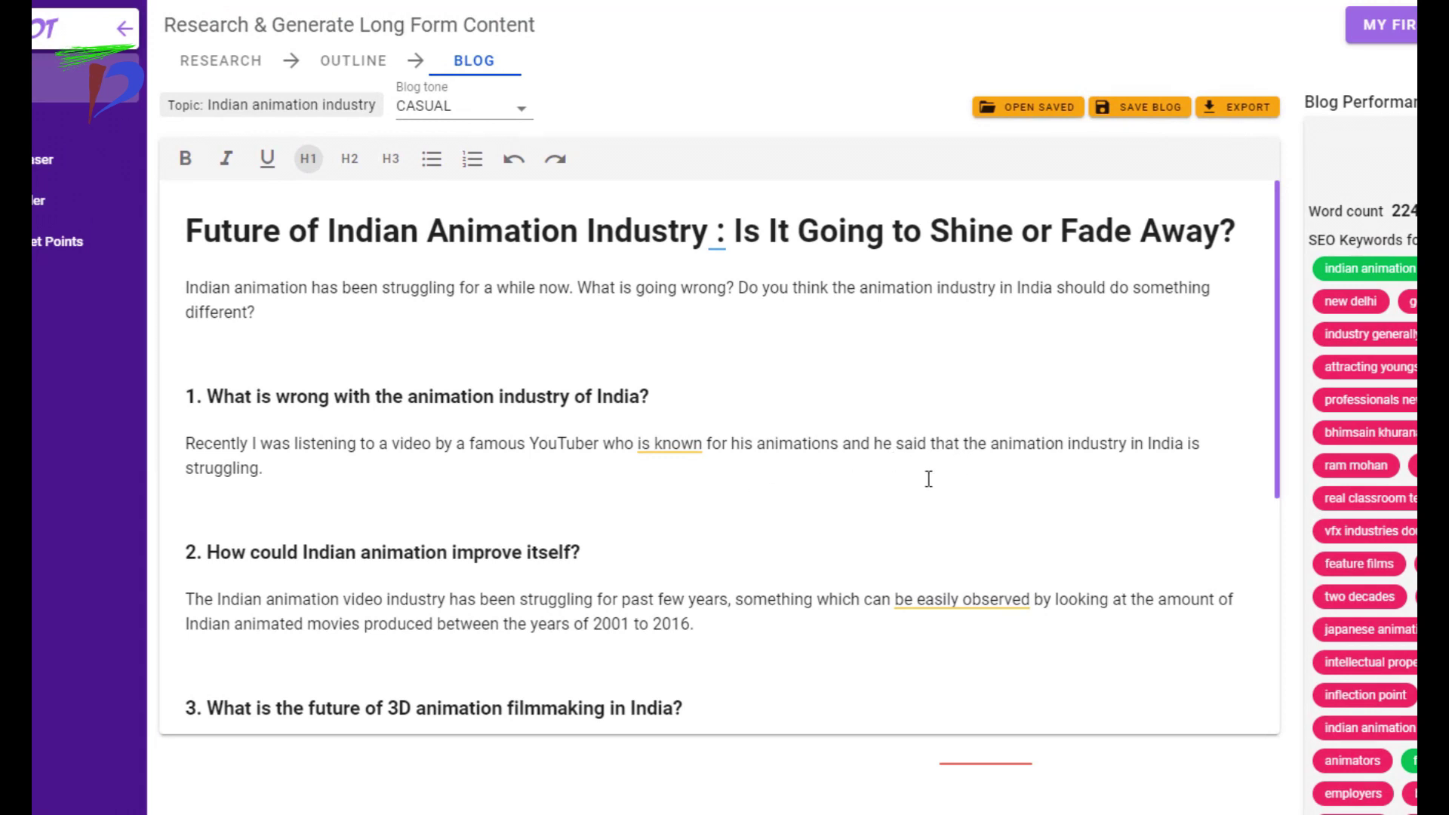
- Read through the generated blog, examining its sections, flagged writing suggestions and the word count, readability and SEO keyword report
{"action": "left_click", "coordinate": [319, 480]}
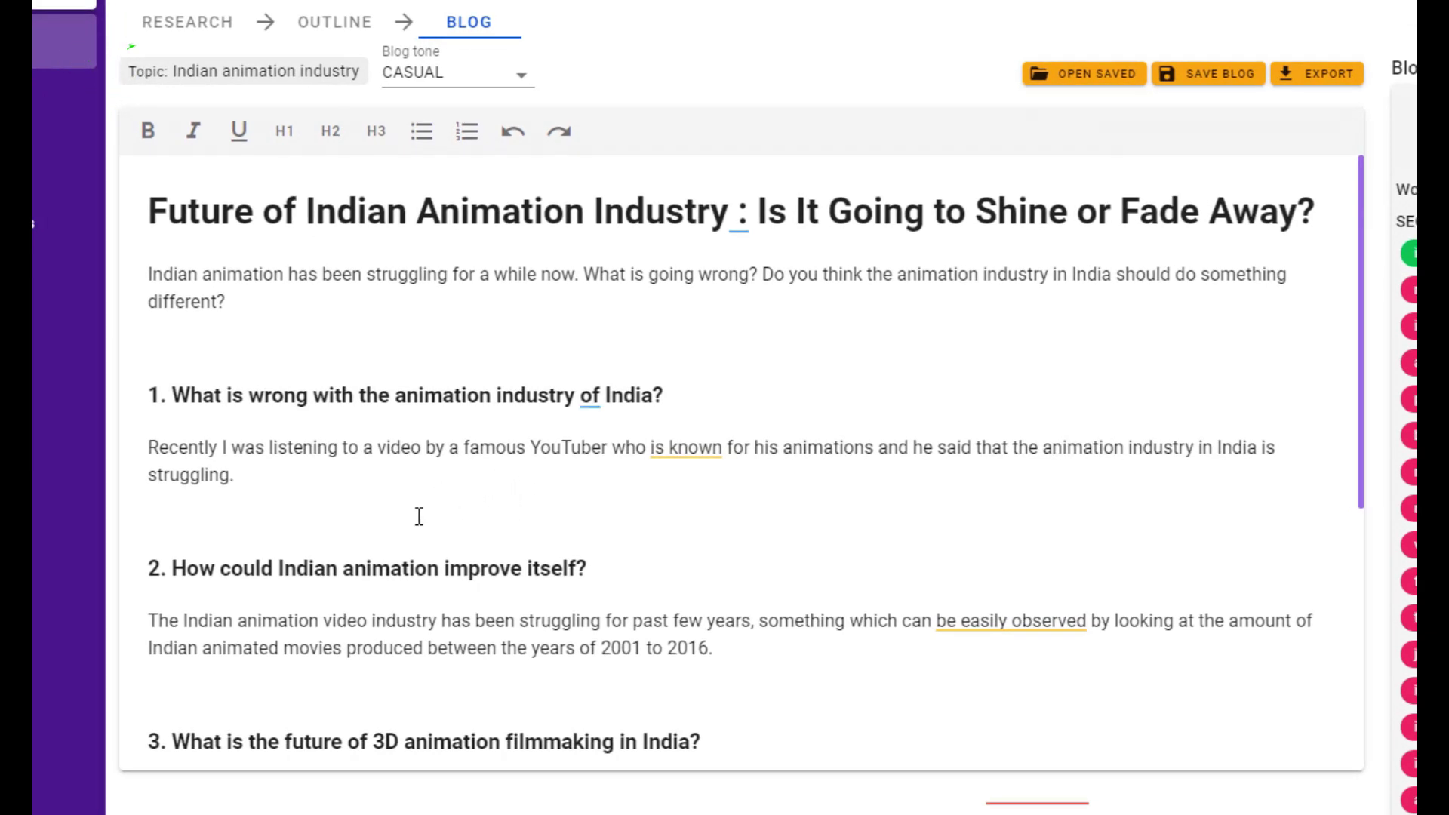
{"action": "scroll", "coordinate": [422, 529], "scroll_direction": "down", "scroll_amount": 2}
{"action": "scroll", "coordinate": [463, 559], "scroll_direction": "up", "scroll_amount": 1}
{"action": "left_click", "coordinate": [463, 663]}
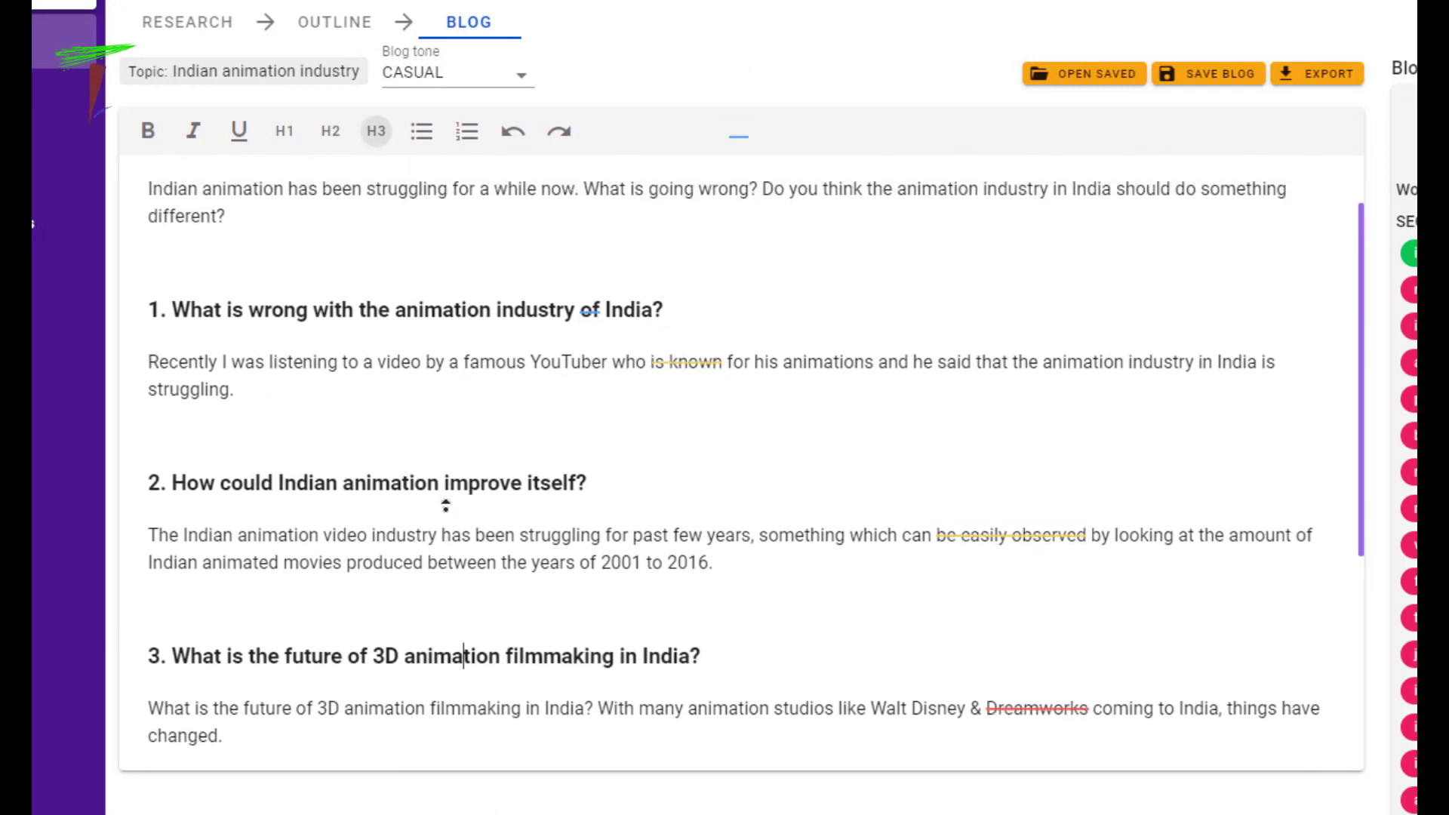
{"action": "mouse_move", "coordinate": [710, 381]}
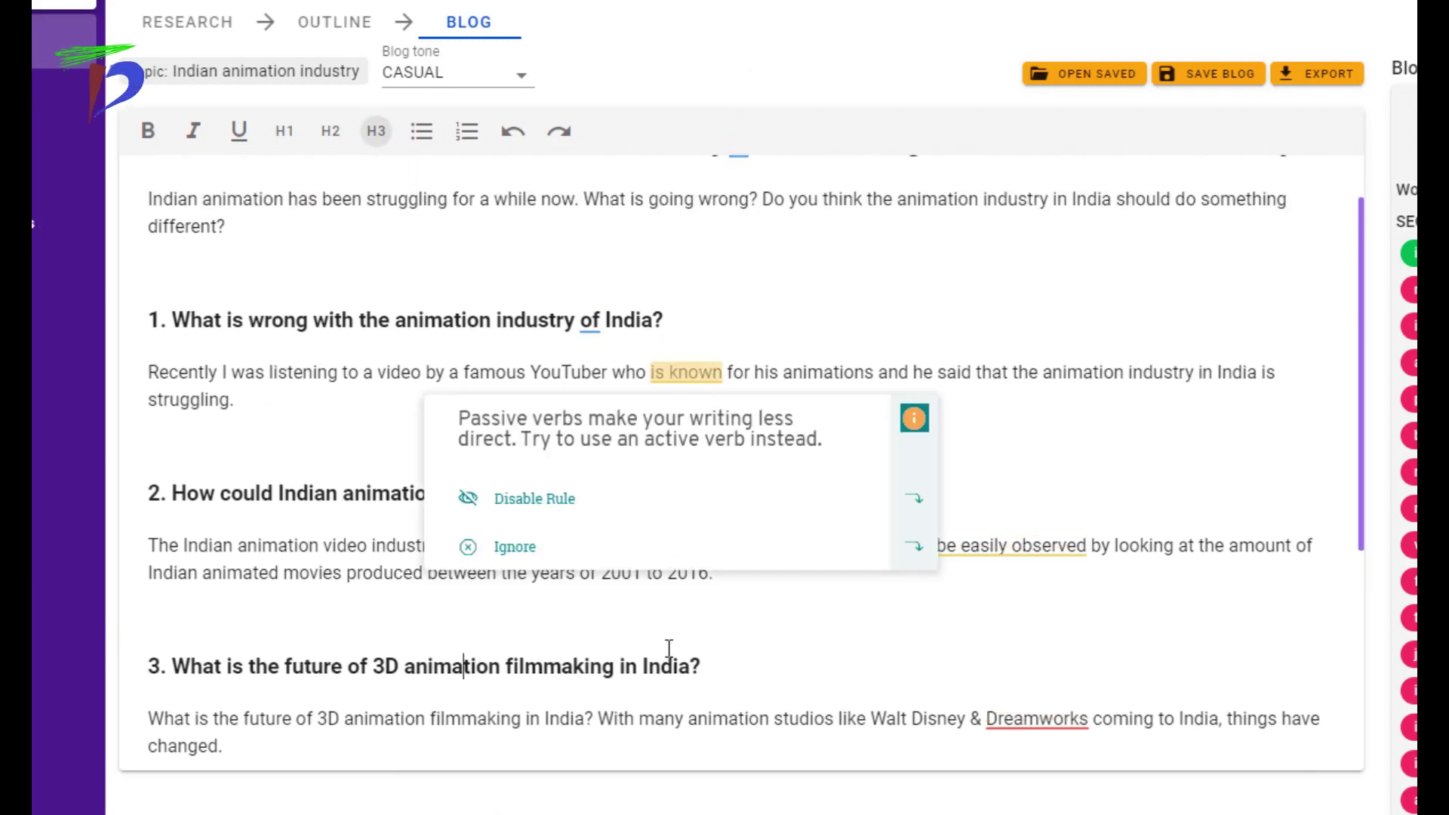
{"action": "left_click", "coordinate": [641, 739]}
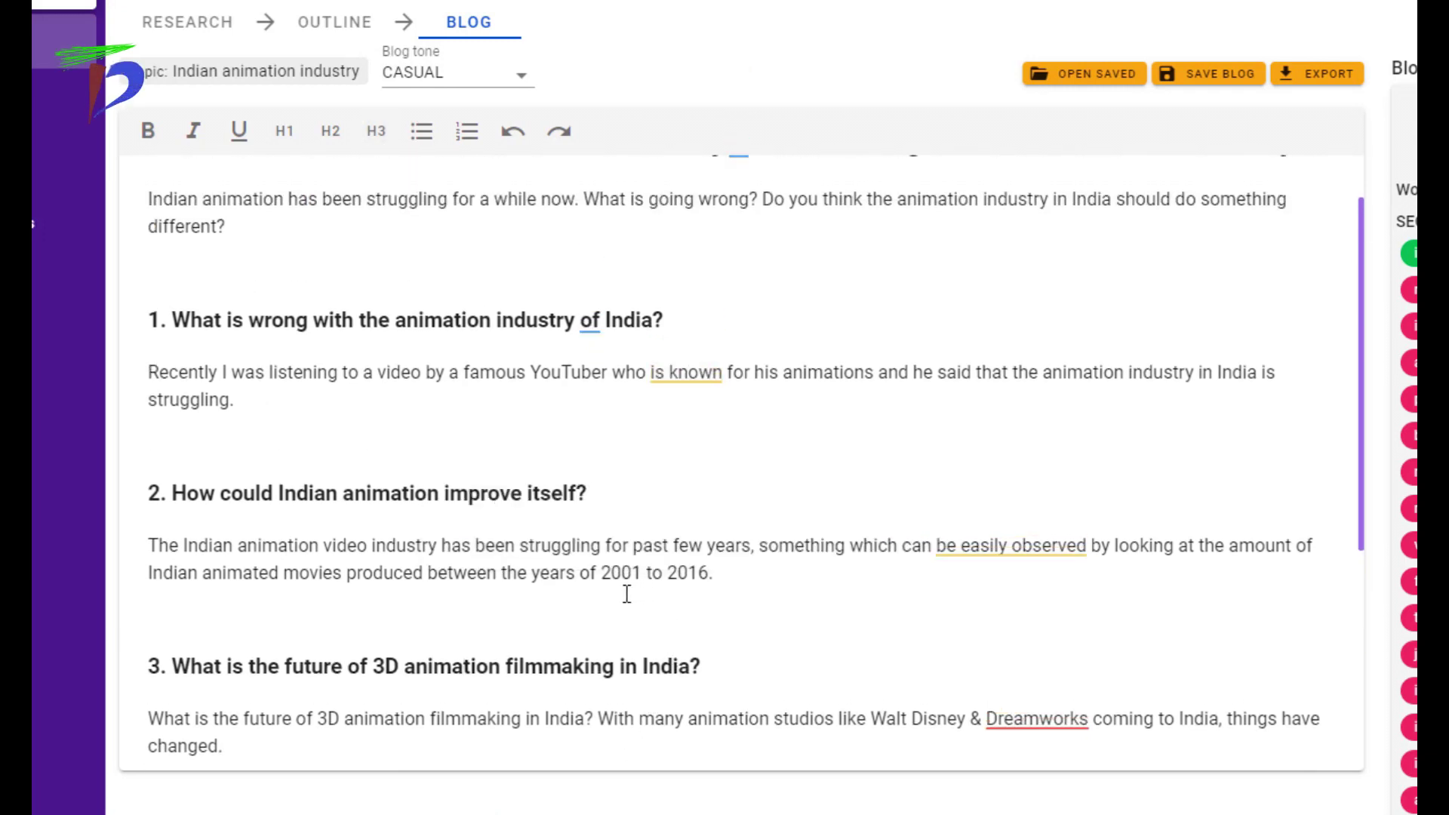
{"action": "scroll", "coordinate": [577, 438], "scroll_direction": "up", "scroll_amount": 1}
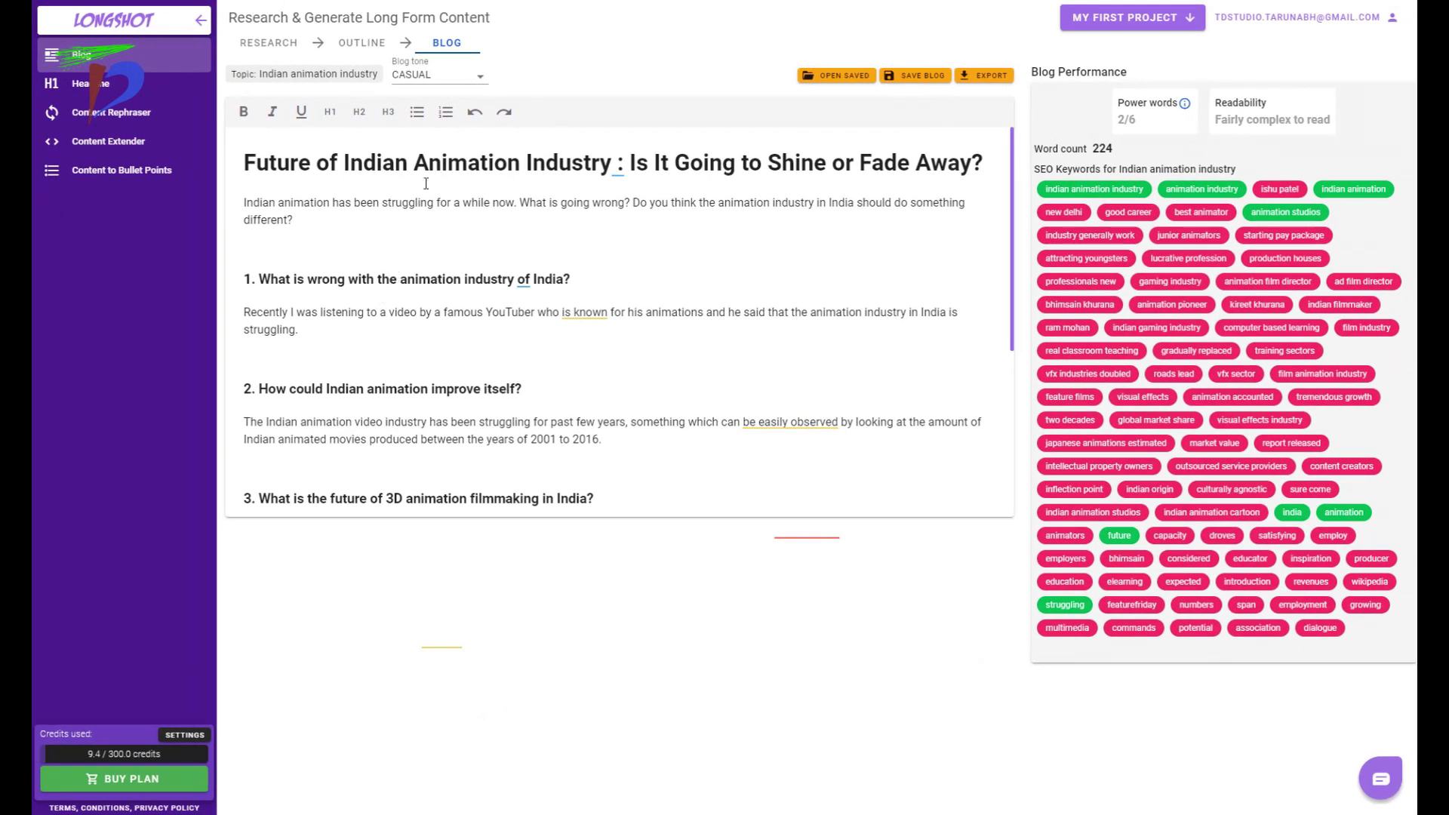
{"action": "scroll", "coordinate": [444, 338], "scroll_direction": "down", "scroll_amount": 4}
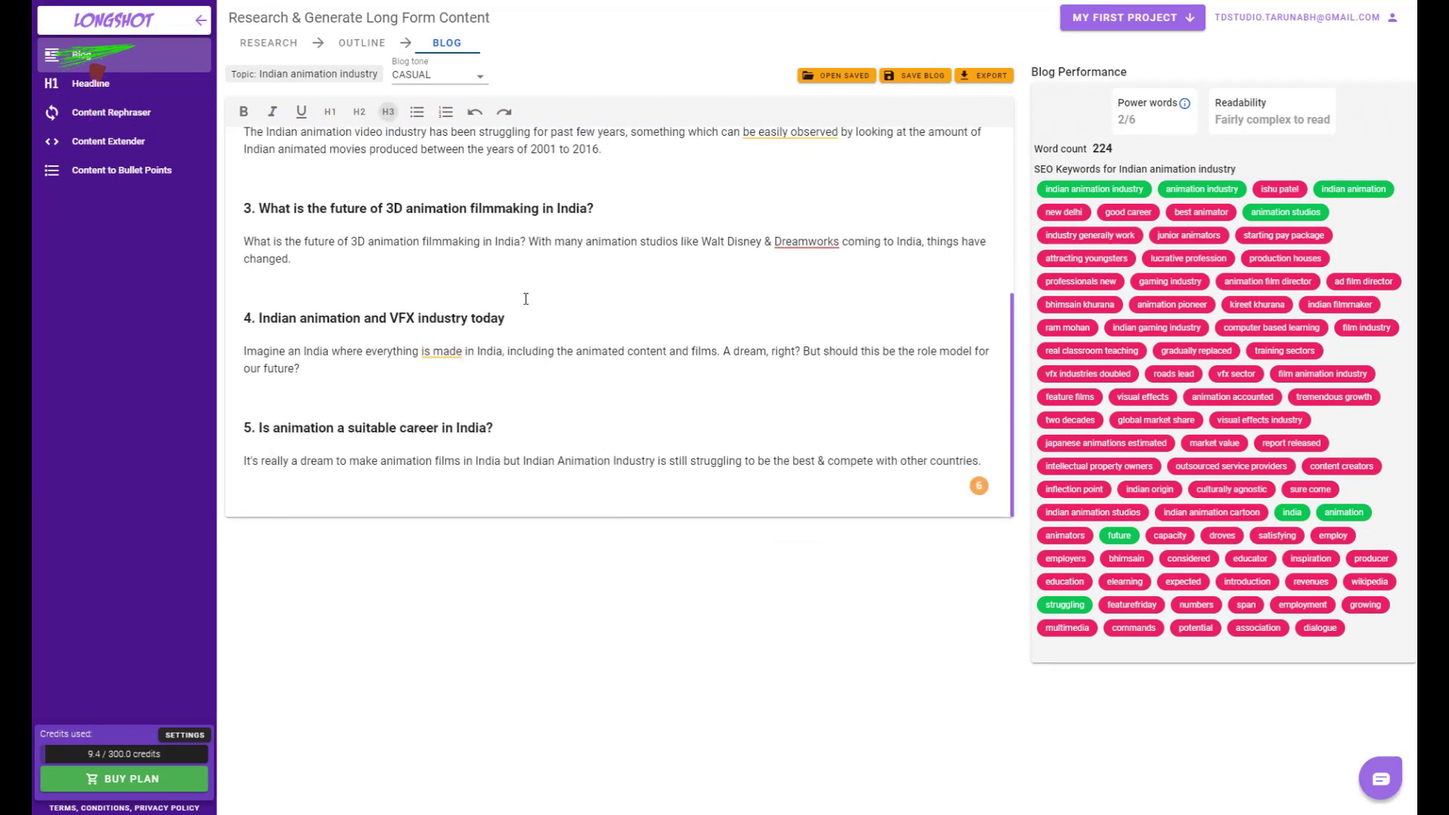
- Rephrase the subheading "Indian animation and VFX industry today" with a focus on SEO keywords and remove the opening words "Standstill is leading"
{"action": "left_click_drag", "start_coordinate": [515, 317], "coordinate": [260, 320]}
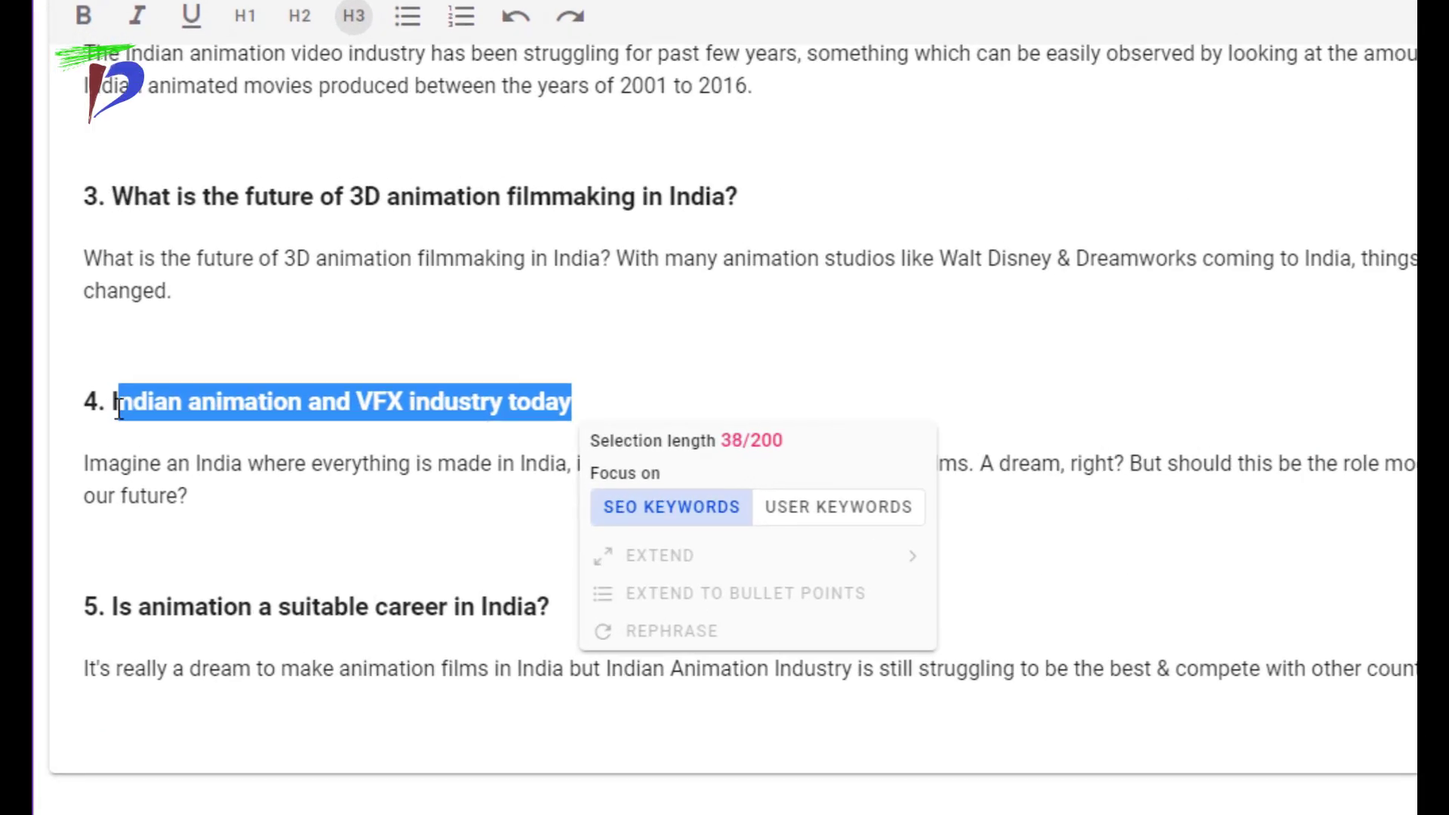
{"action": "left_click_drag", "start_coordinate": [118, 407], "coordinate": [108, 410]}
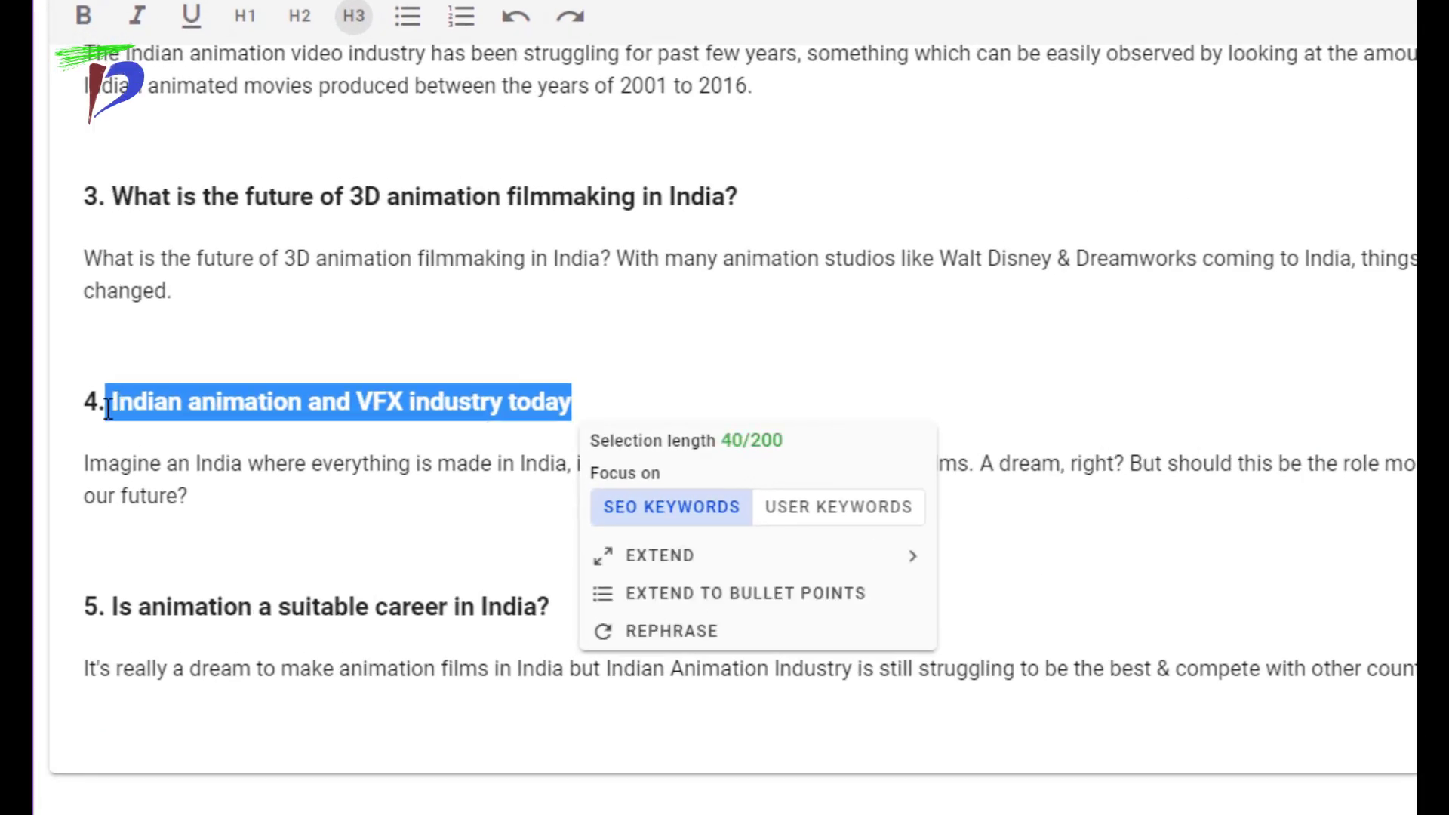
{"action": "mouse_move", "coordinate": [689, 564]}
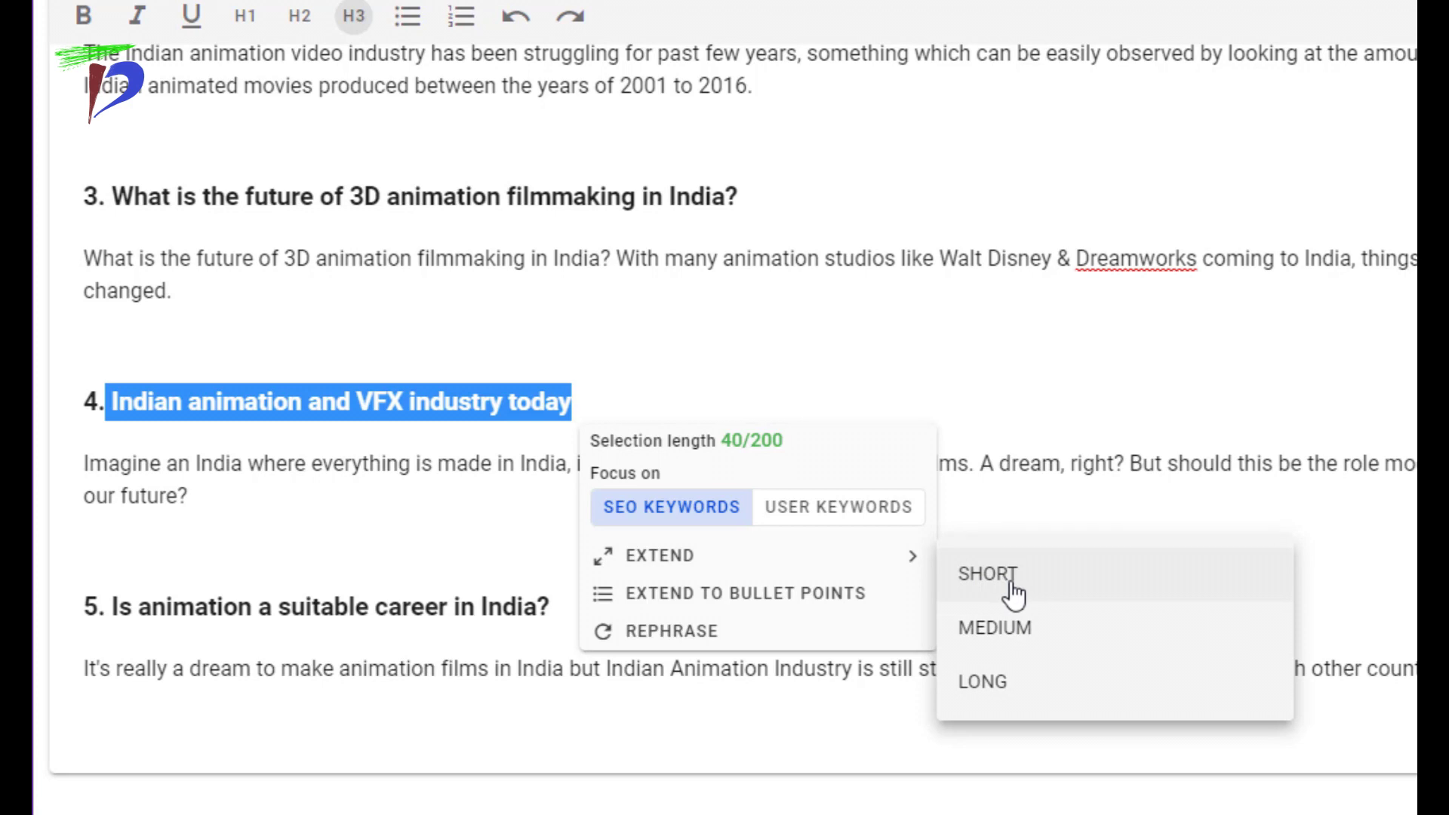
{"action": "left_click", "coordinate": [777, 634]}
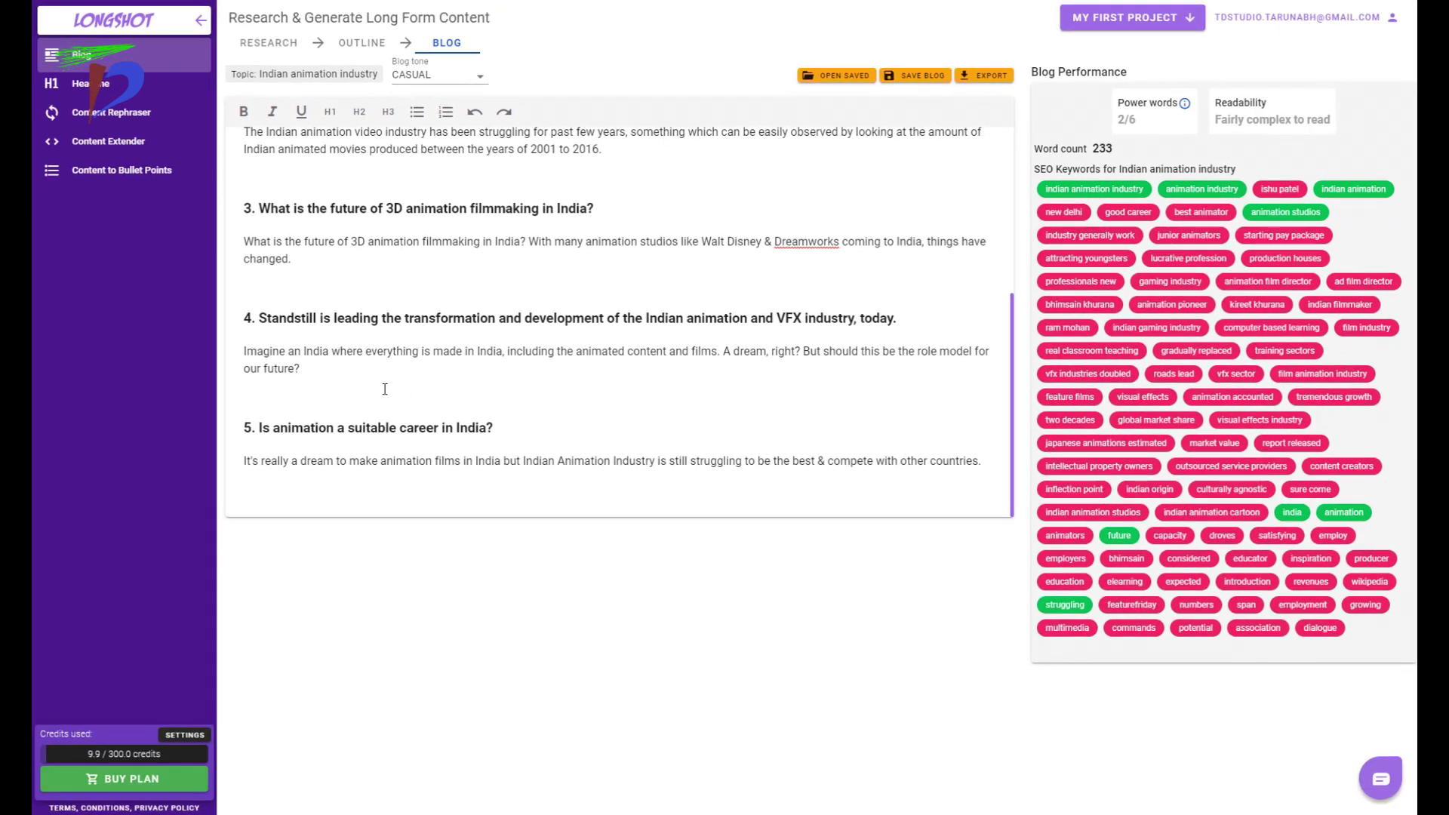
{"action": "left_click_drag", "start_coordinate": [259, 318], "coordinate": [324, 311]}
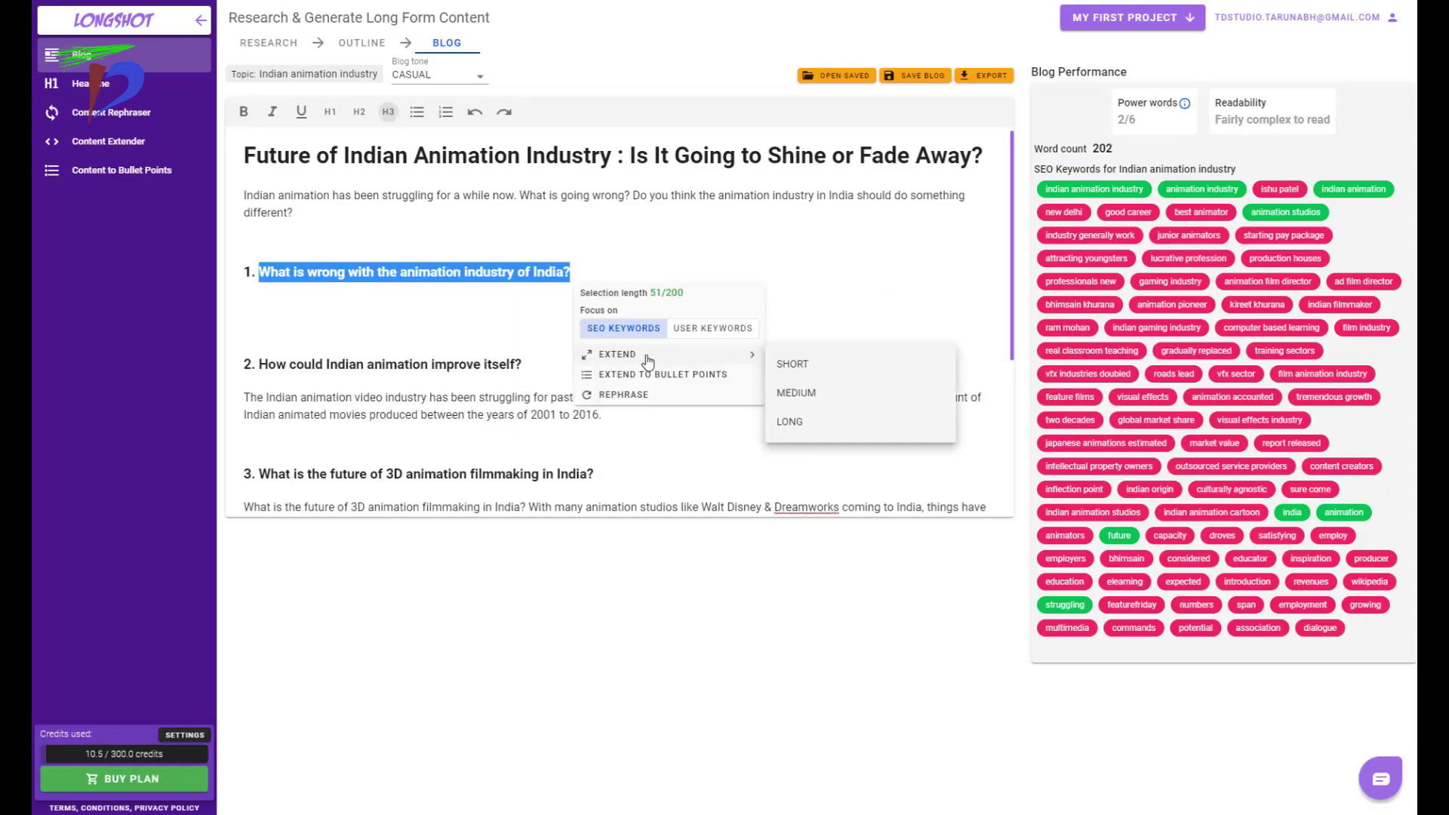
- Extend the first subheading with short text and rewrite its Japanese part as a new paragraph starting "If we look at the most popular animation culture"
{"action": "left_click", "coordinate": [800, 362]}
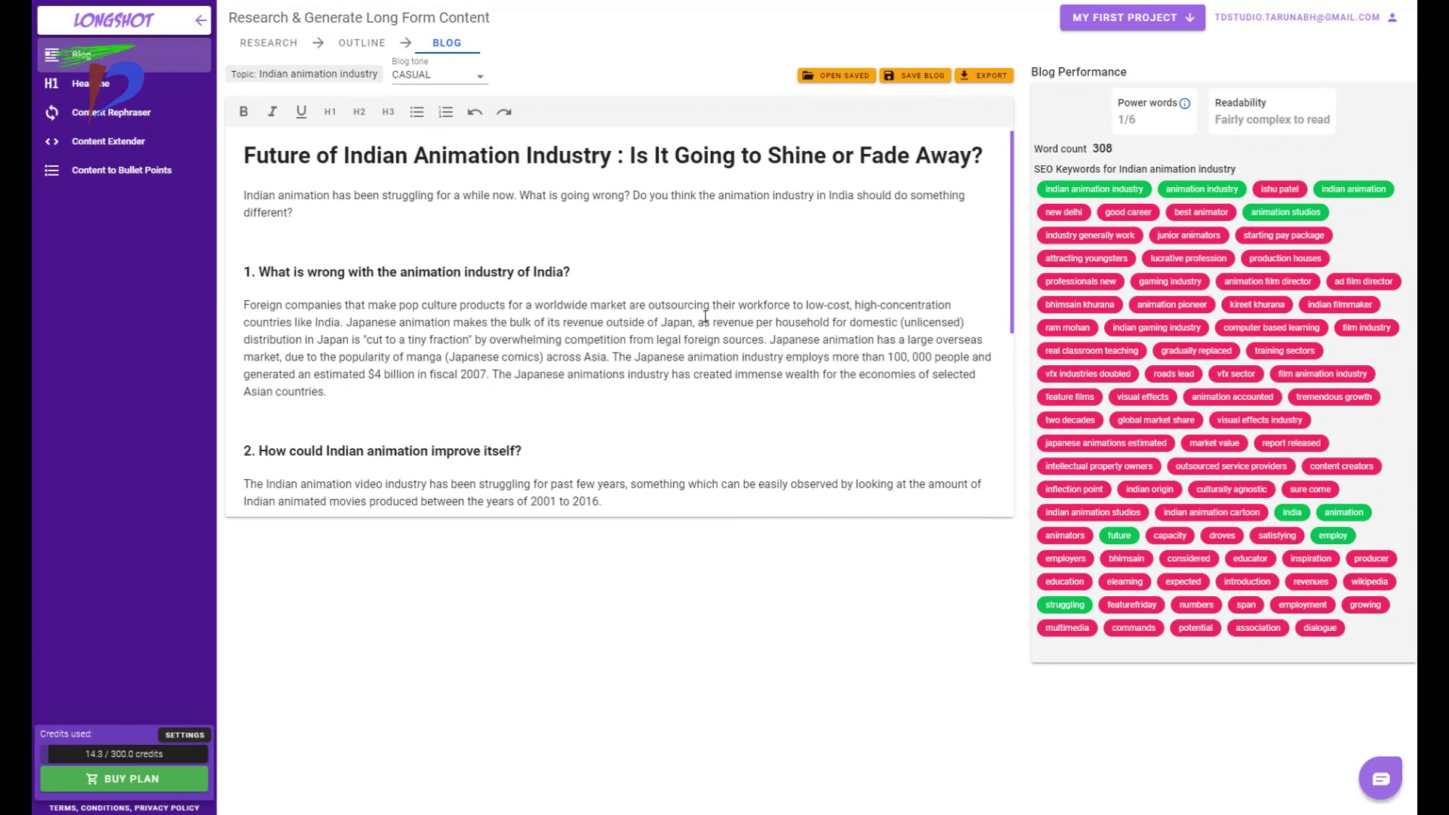
{"action": "key", "text": "BackSpace"}
{"action": "key", "text": "Return"}
{"action": "type", "text": "If we look at the most successful country for animation i.e. "}
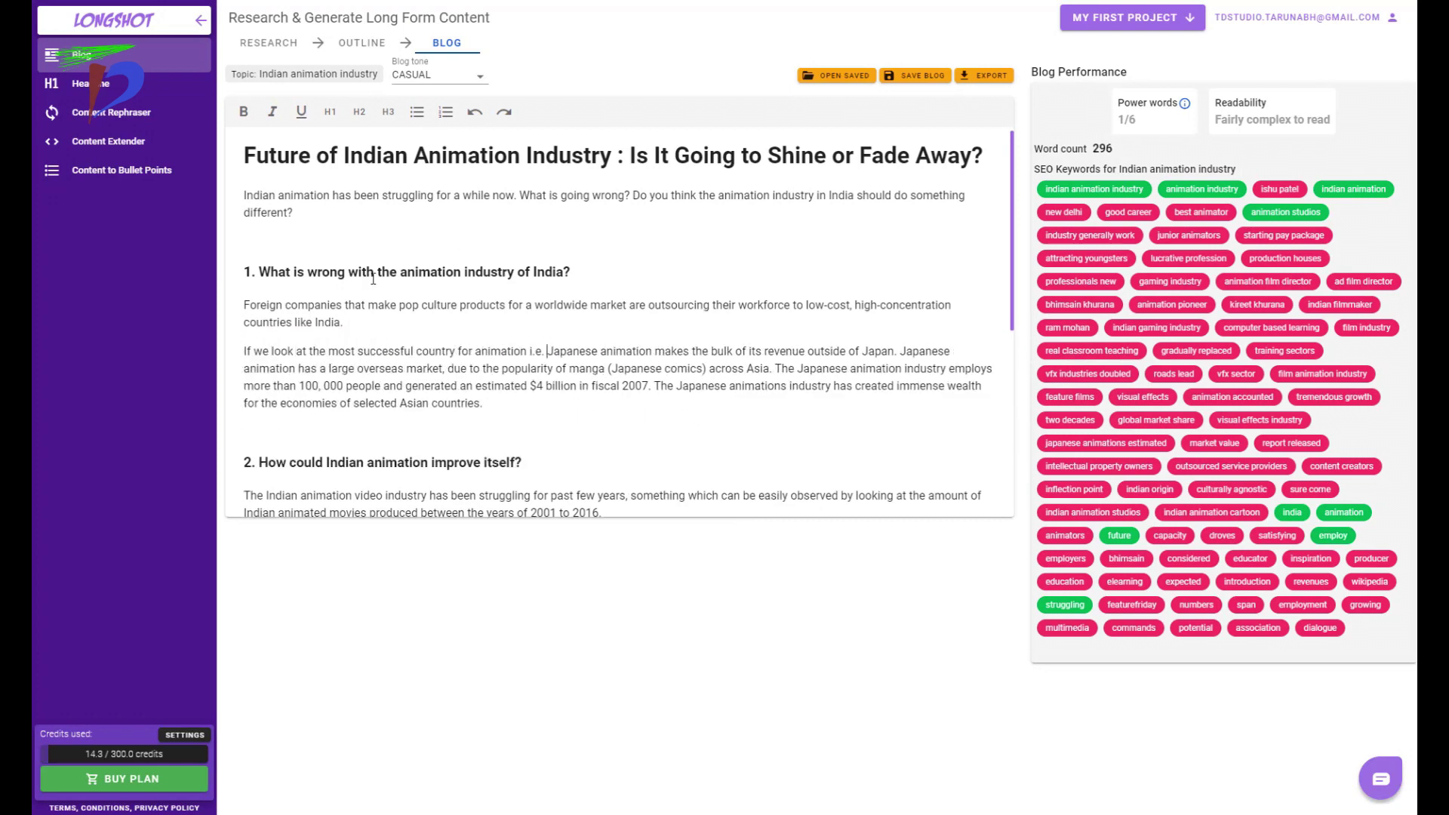
{"action": "type", "text": "popular animation culture, theyits country"}
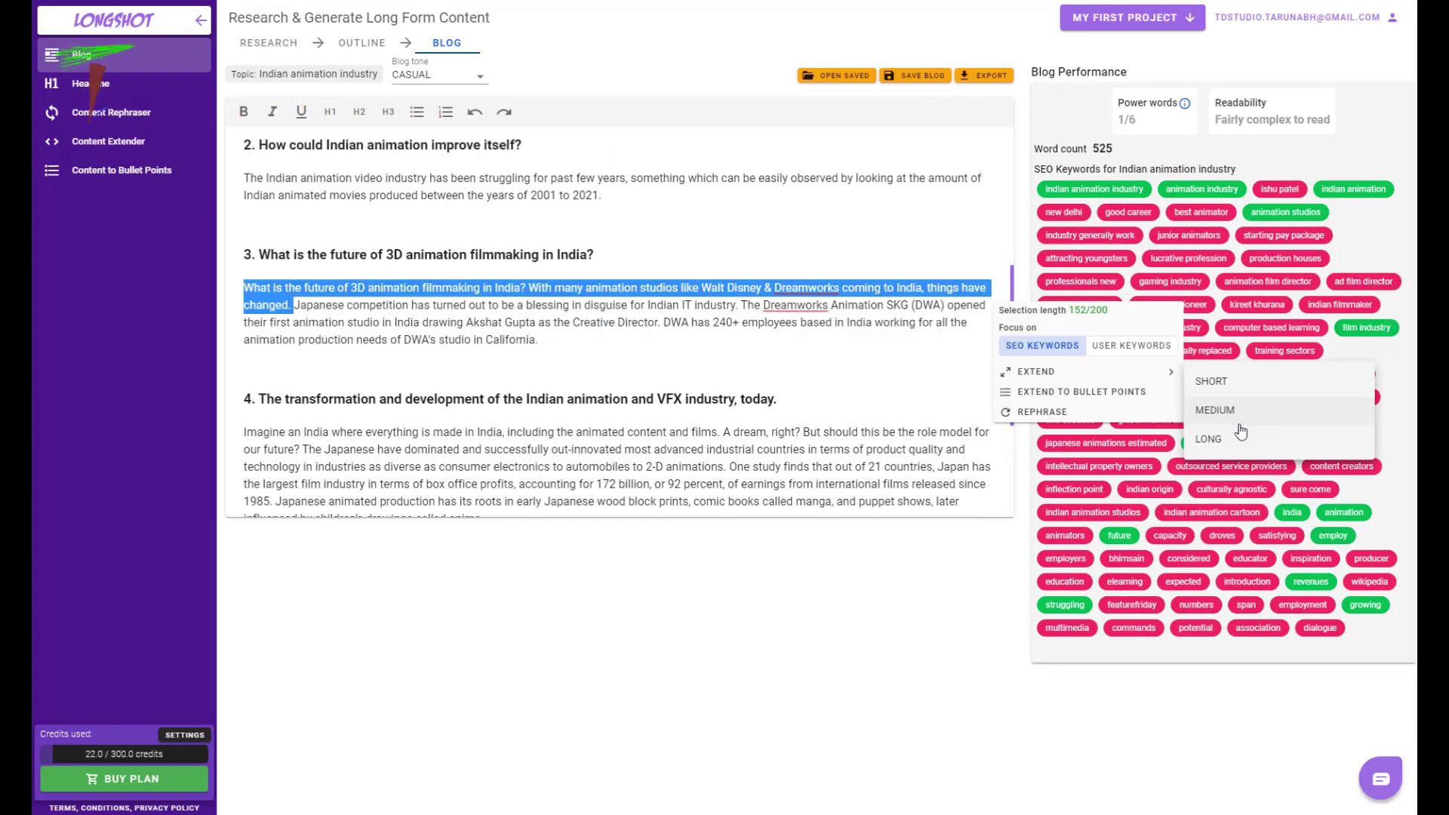
- Complete section 2's text with "is huge to do achieve many of the films." and add a paragraph "So in order to improve the Indian animation industry,"
{"action": "left_click", "coordinate": [523, 368]}
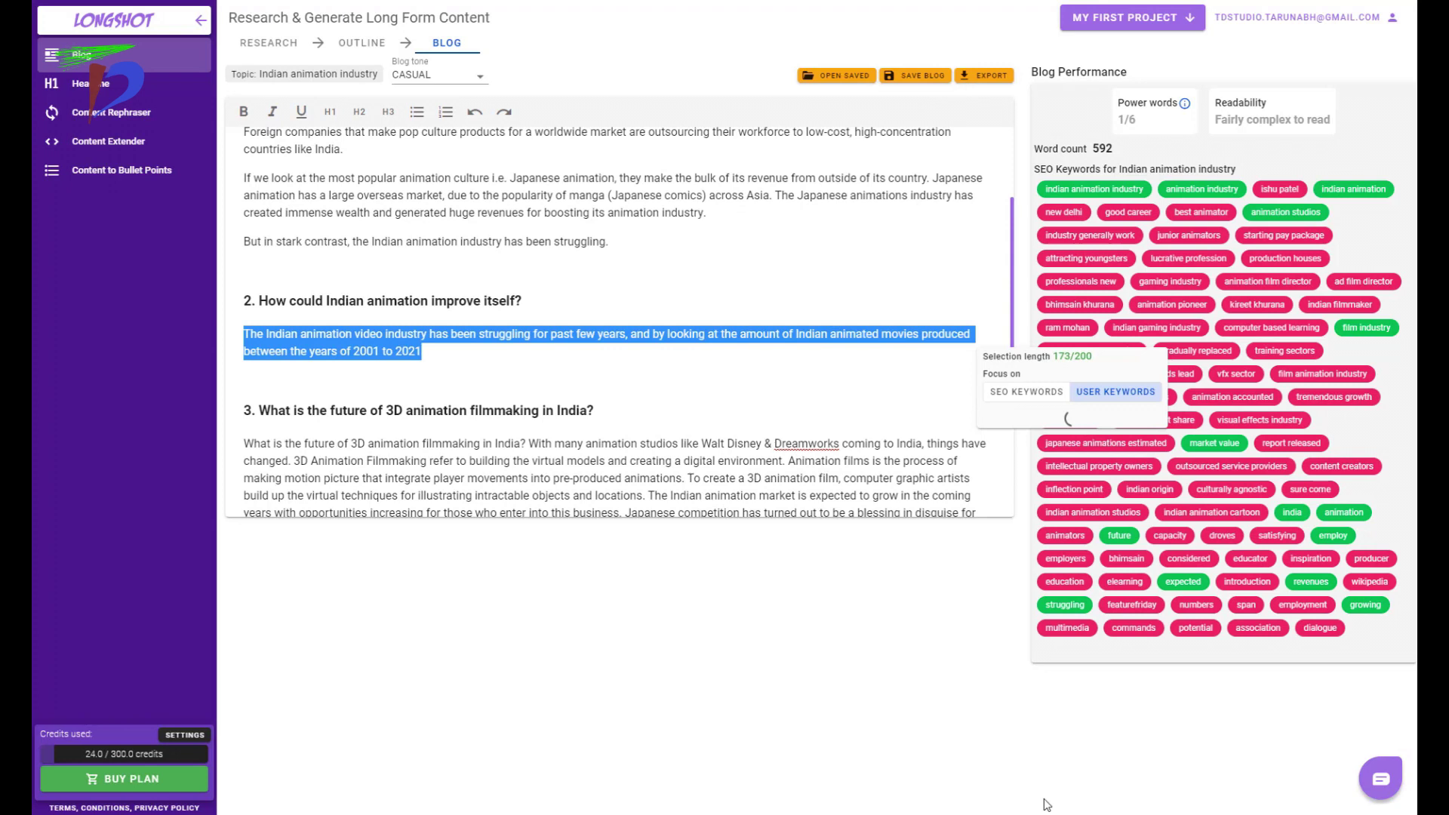
{"action": "left_click", "coordinate": [573, 448]}
{"action": "type", "text": "is huge to do achieve many of the films."}
{"action": "key", "text": "Return"}
{"action": "type", "text": "So in order to improve the Indian animation industry,"}
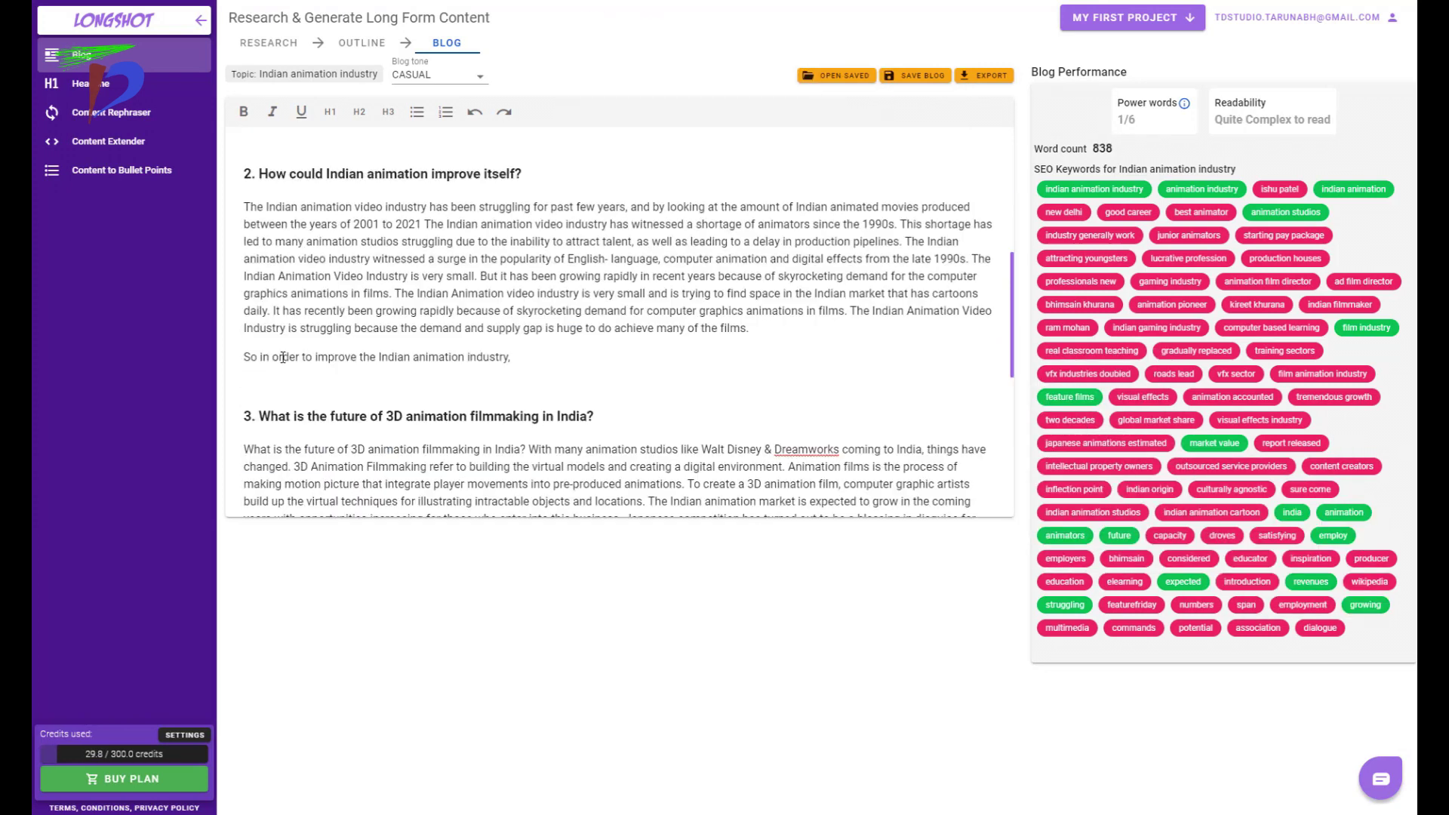